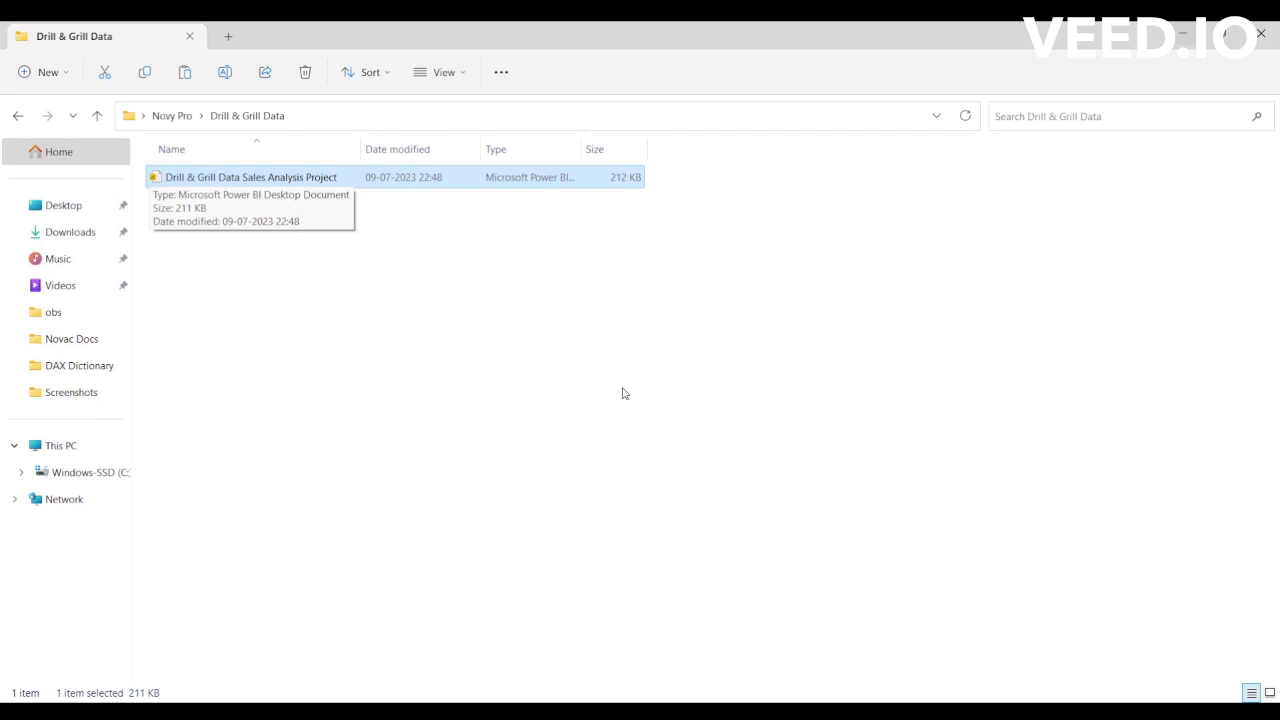
Step: Open the Drill & Grill Data Sales Analysis Project .pbix and dismiss the update notification
{"action": "left_click", "coordinate": [622, 393]}
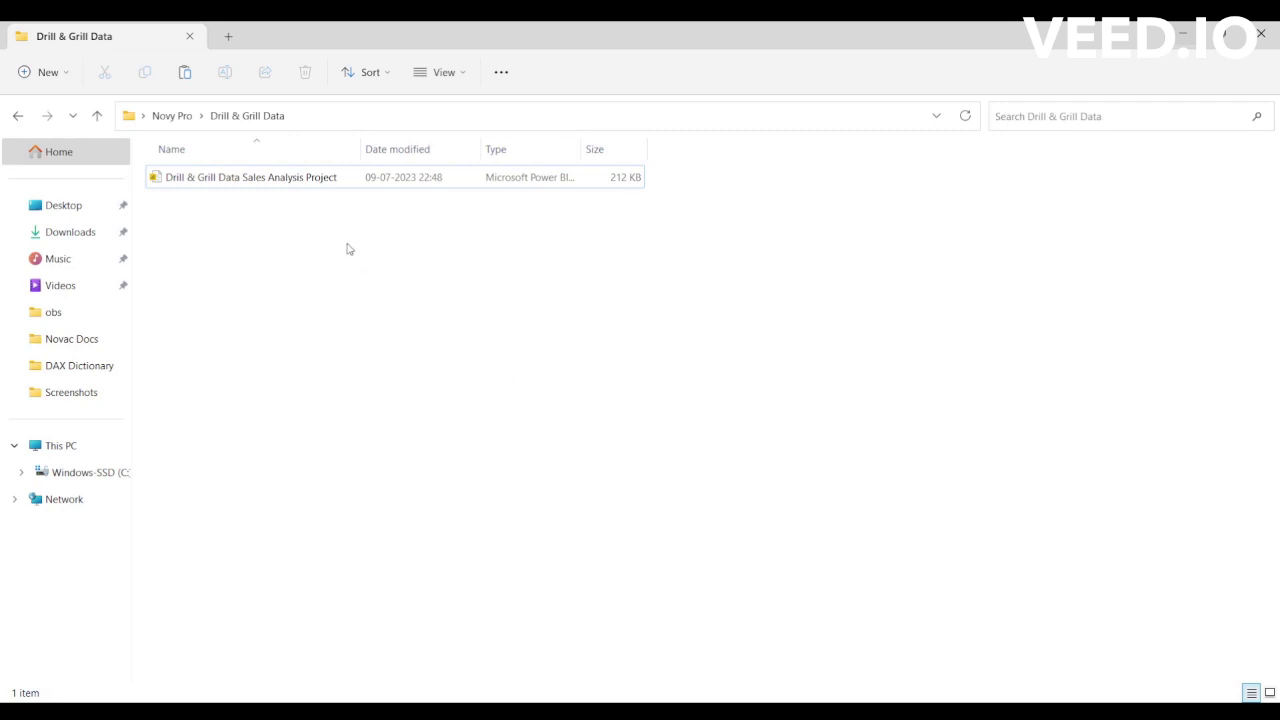
{"action": "double_click", "coordinate": [278, 182]}
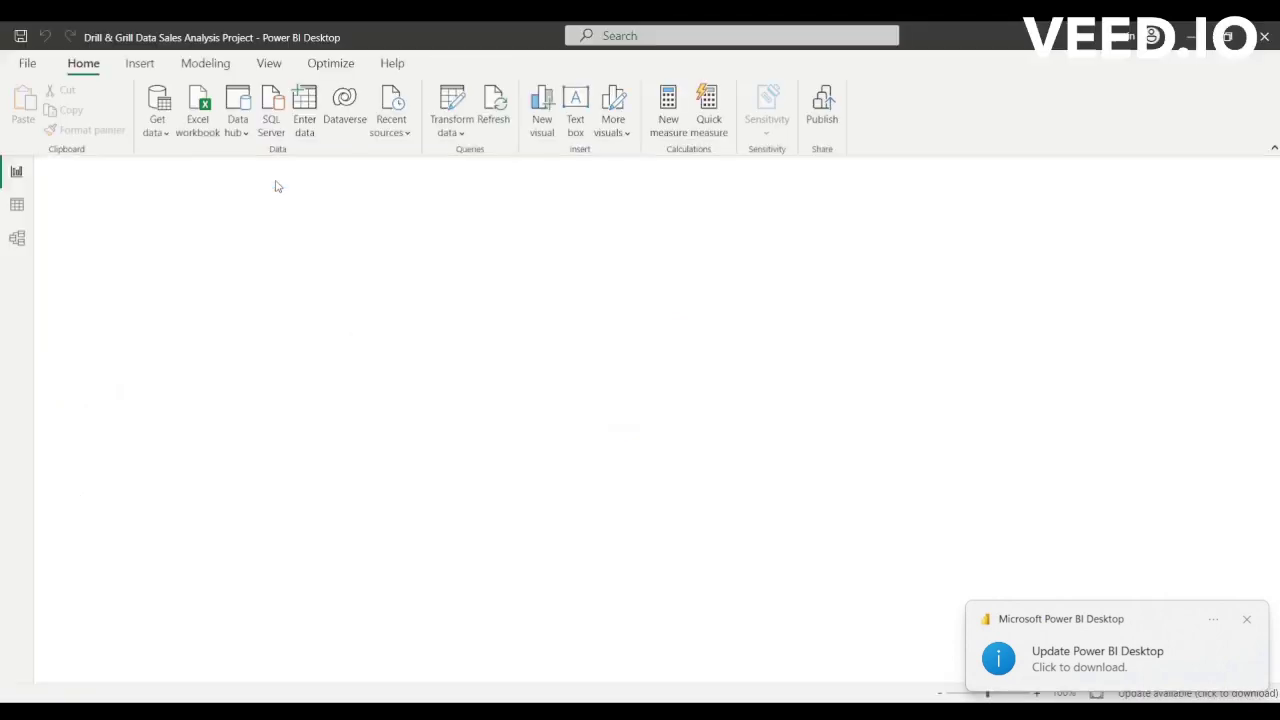
{"action": "left_click", "coordinate": [1248, 622]}
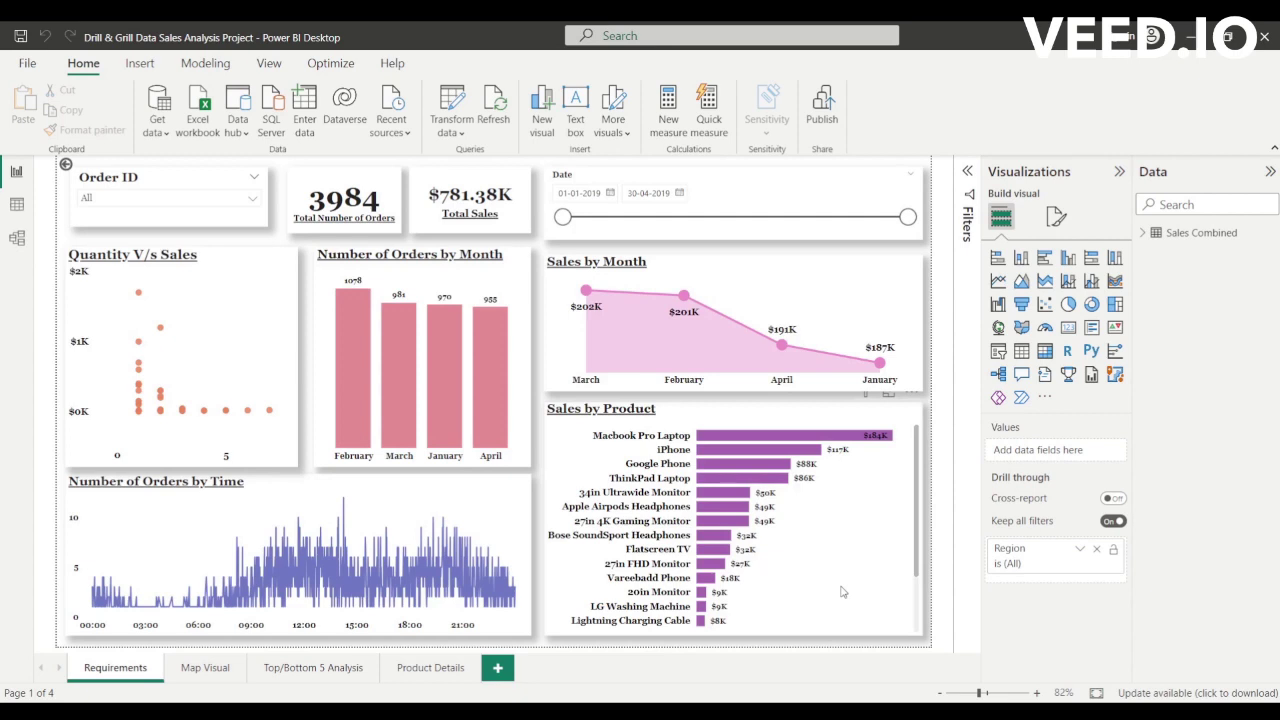
{"action": "left_click", "coordinate": [827, 127]}
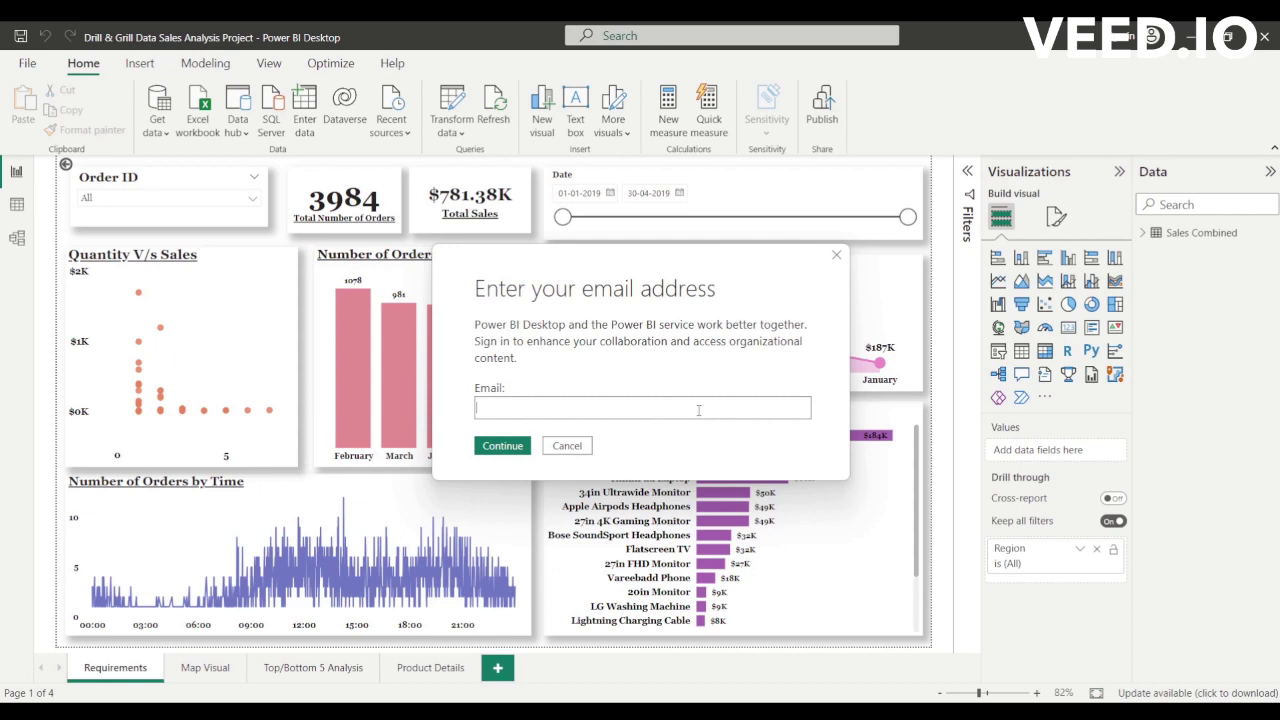
{"action": "left_click", "coordinate": [503, 446]}
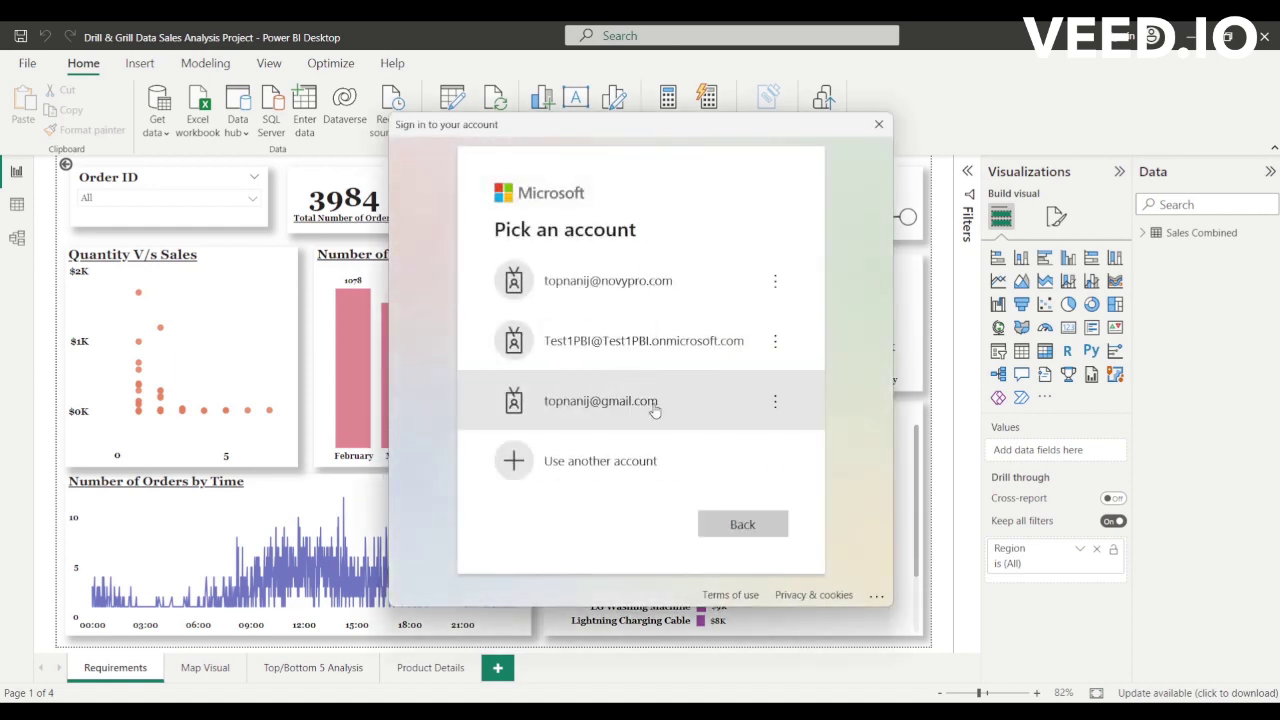
Step: Choose the work account and enter the password to finish signing in to Power BI
{"action": "left_click", "coordinate": [650, 300]}
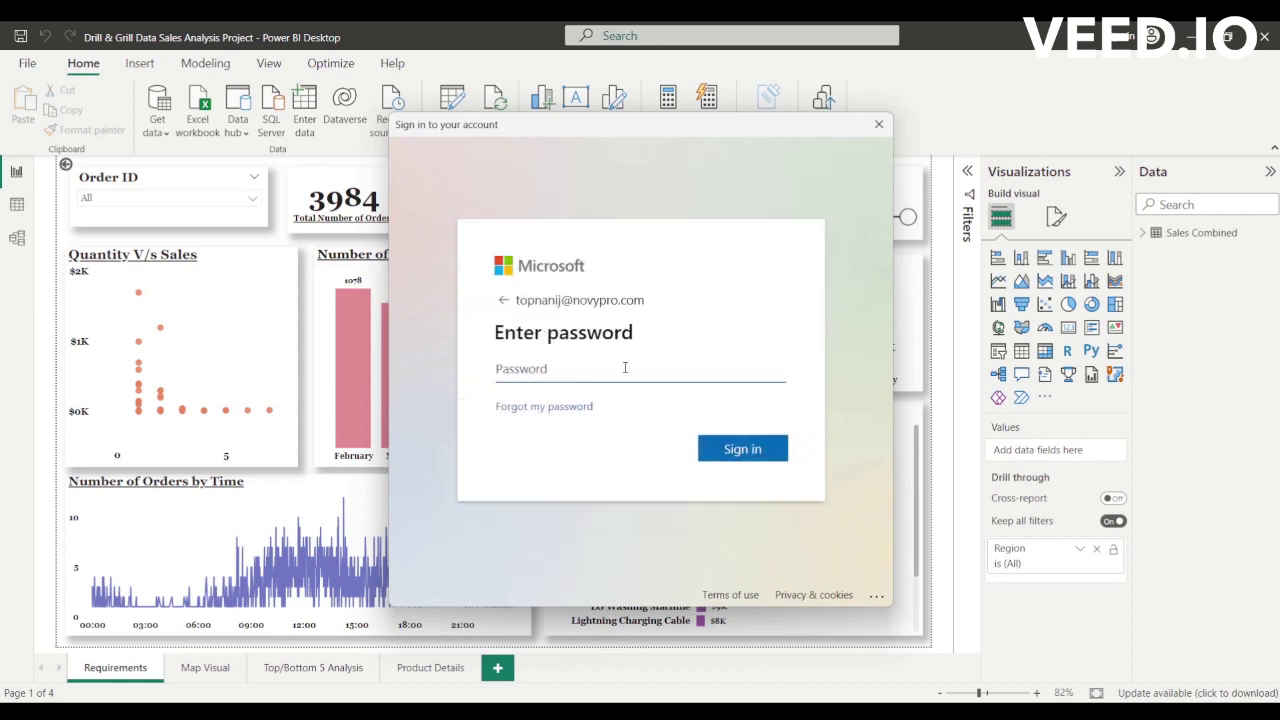
{"action": "key", "text": "Caps_Lock"}
{"action": "key", "text": "Caps_Lock"}
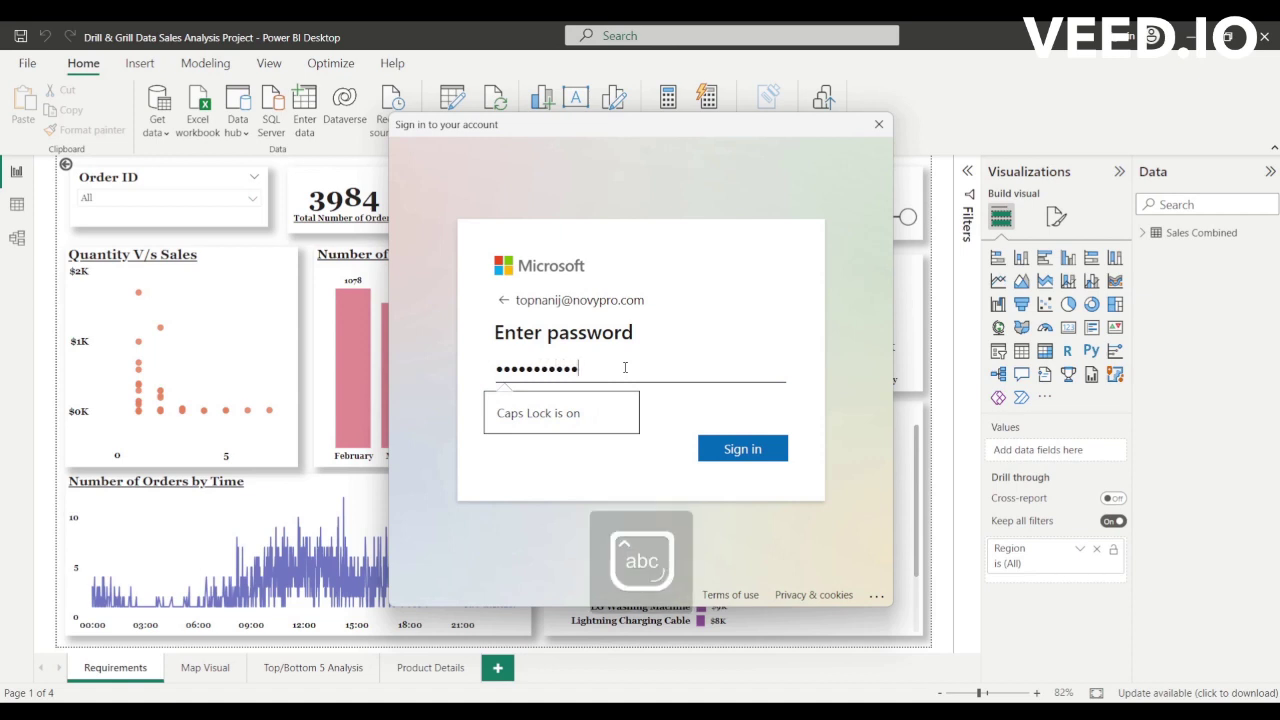
{"action": "left_click", "coordinate": [743, 456]}
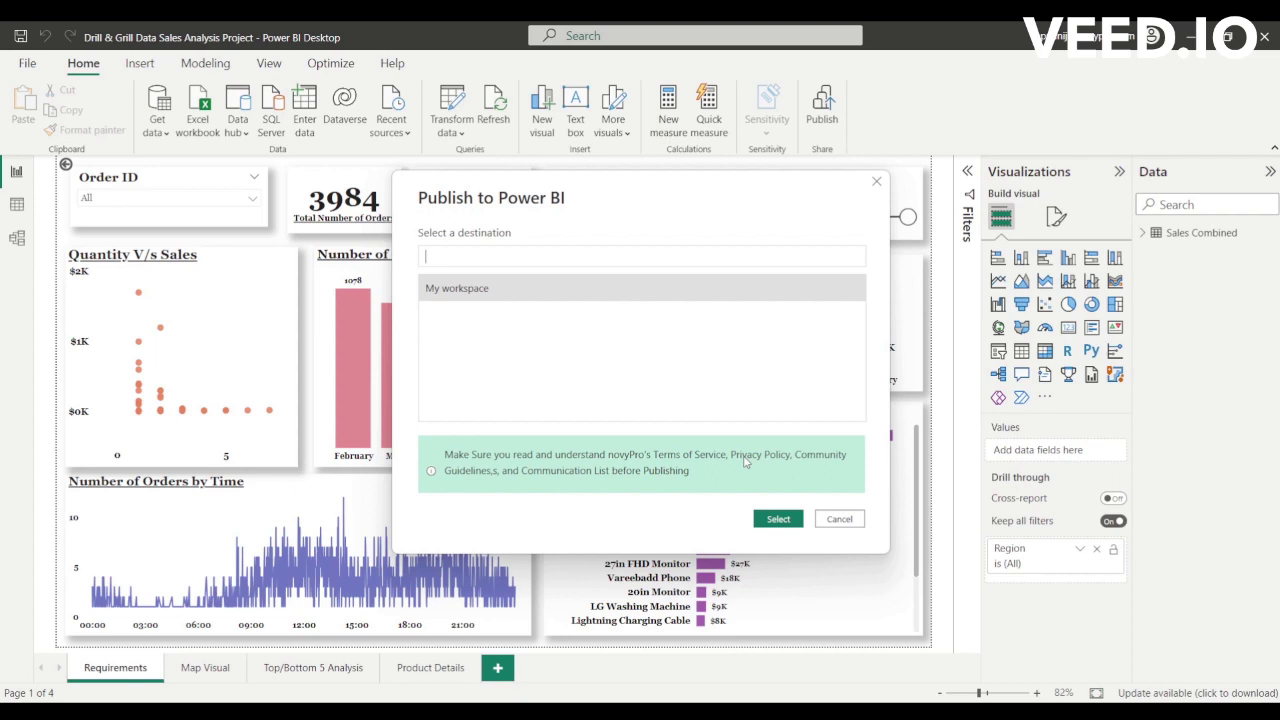
Step: Choose My workspace as the destination and wait for the publish Success message
{"action": "double_click", "coordinate": [565, 292]}
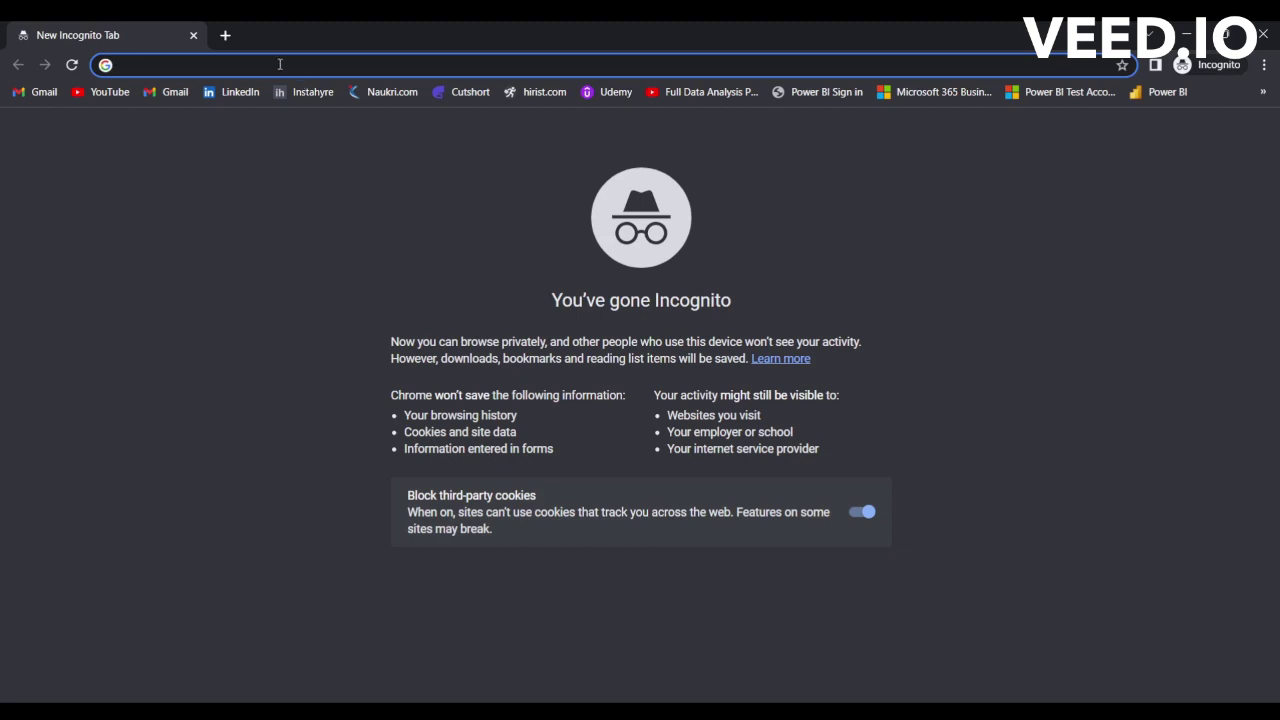
Step: Load novypro.com in the incognito tab
{"action": "type", "text": "novy"}
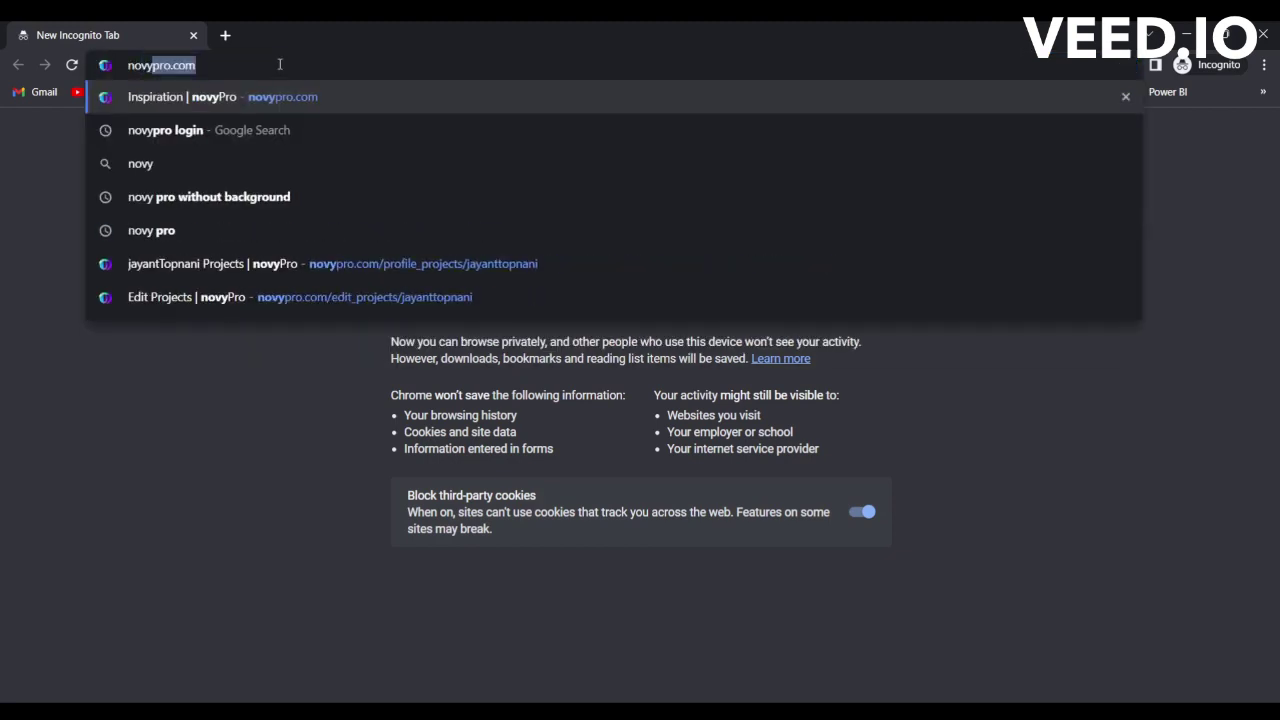
{"action": "type", "text": "pro."}
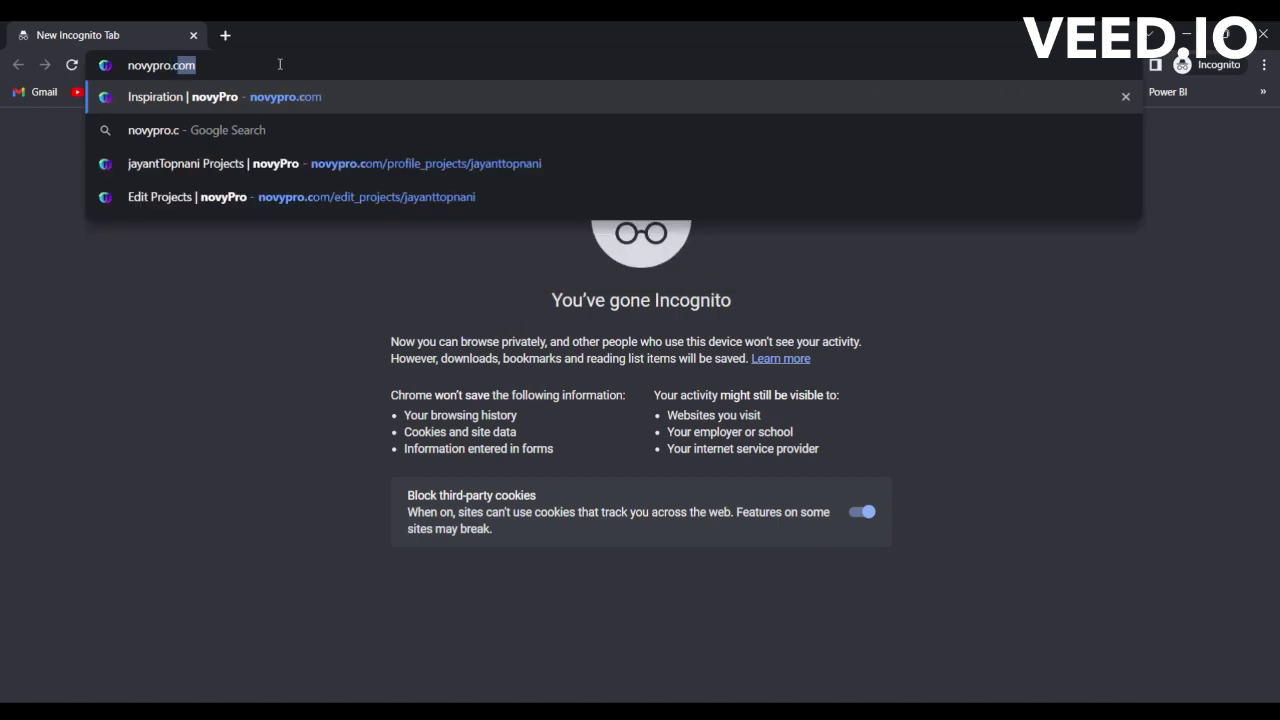
{"action": "type", "text": "com"}
{"action": "key", "text": "Return"}
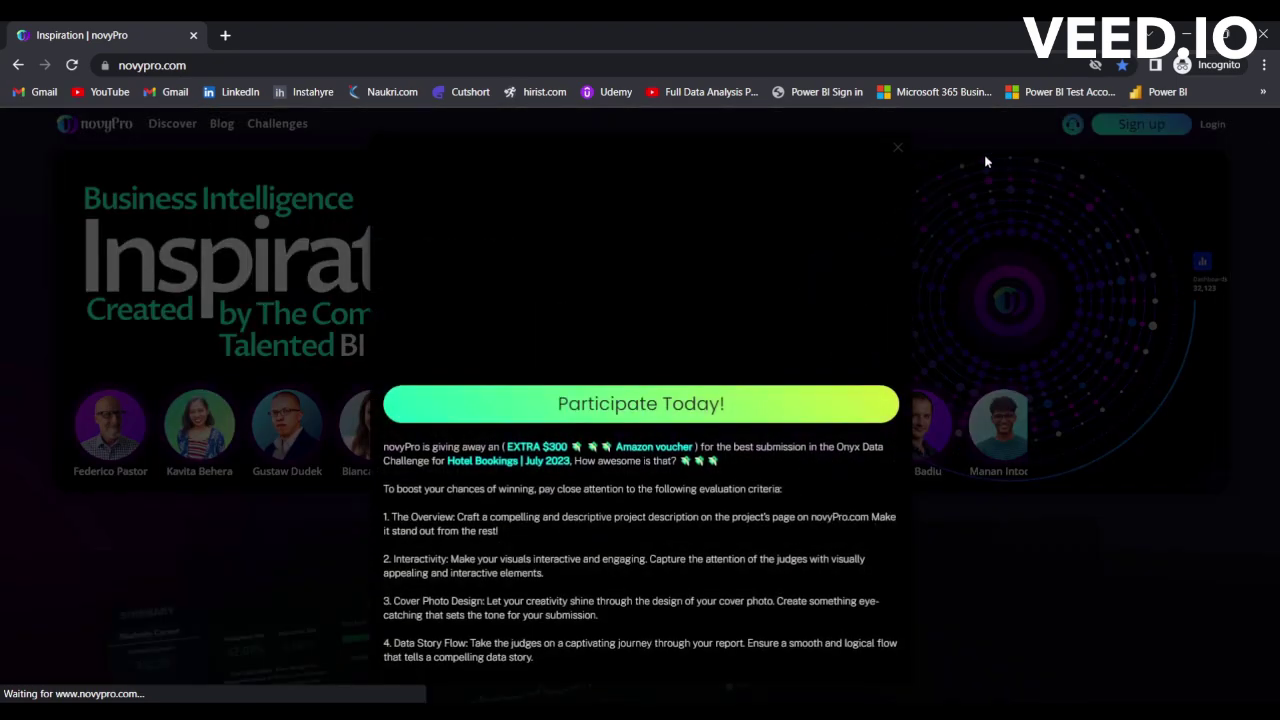
Step: Close the promo popup and choose Login with Google on novyPro
{"action": "left_click", "coordinate": [897, 150]}
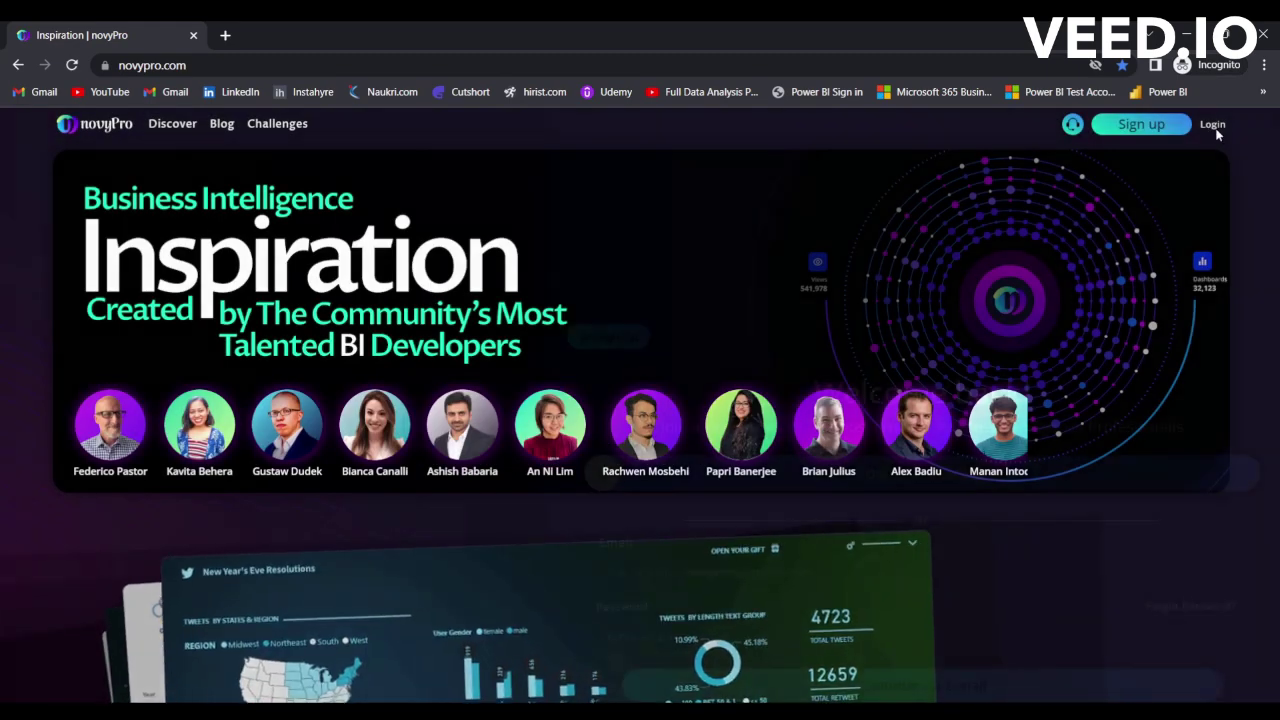
{"action": "left_click", "coordinate": [1214, 126]}
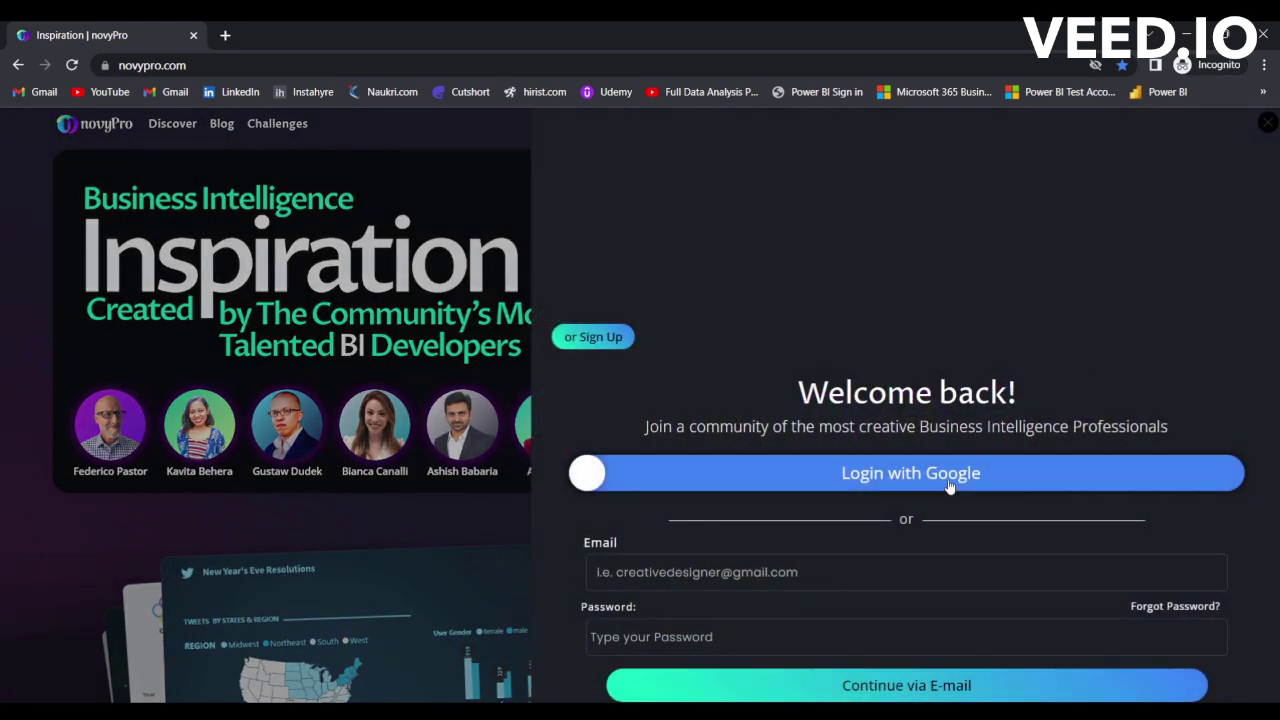
{"action": "left_click", "coordinate": [950, 485]}
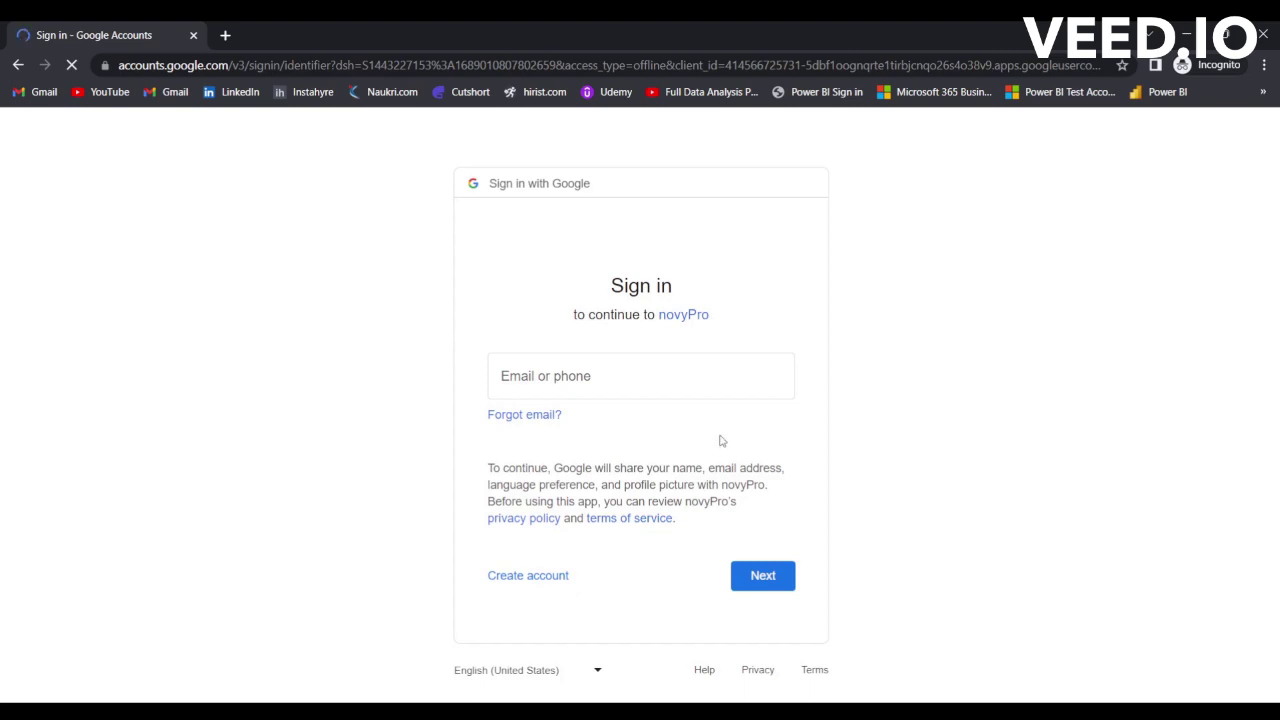
Step: Enter the Google email and password to finish signing in
{"action": "left_click", "coordinate": [617, 366]}
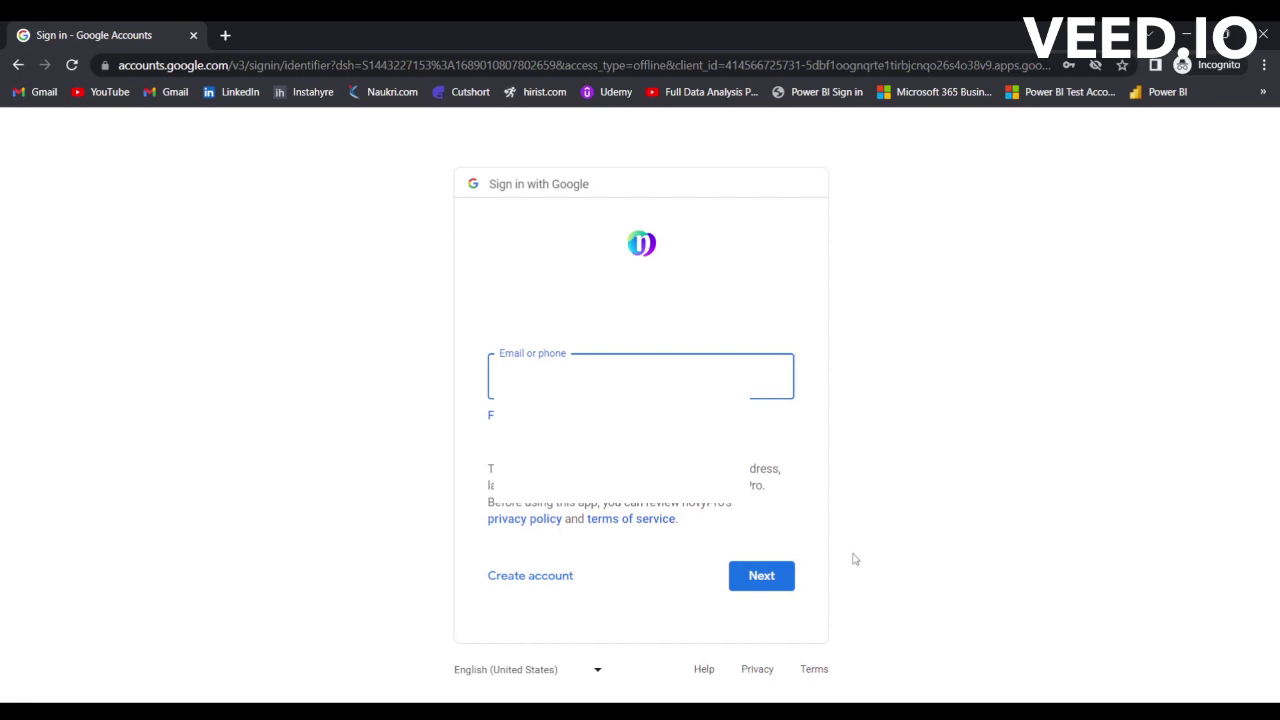
{"action": "left_click", "coordinate": [778, 579]}
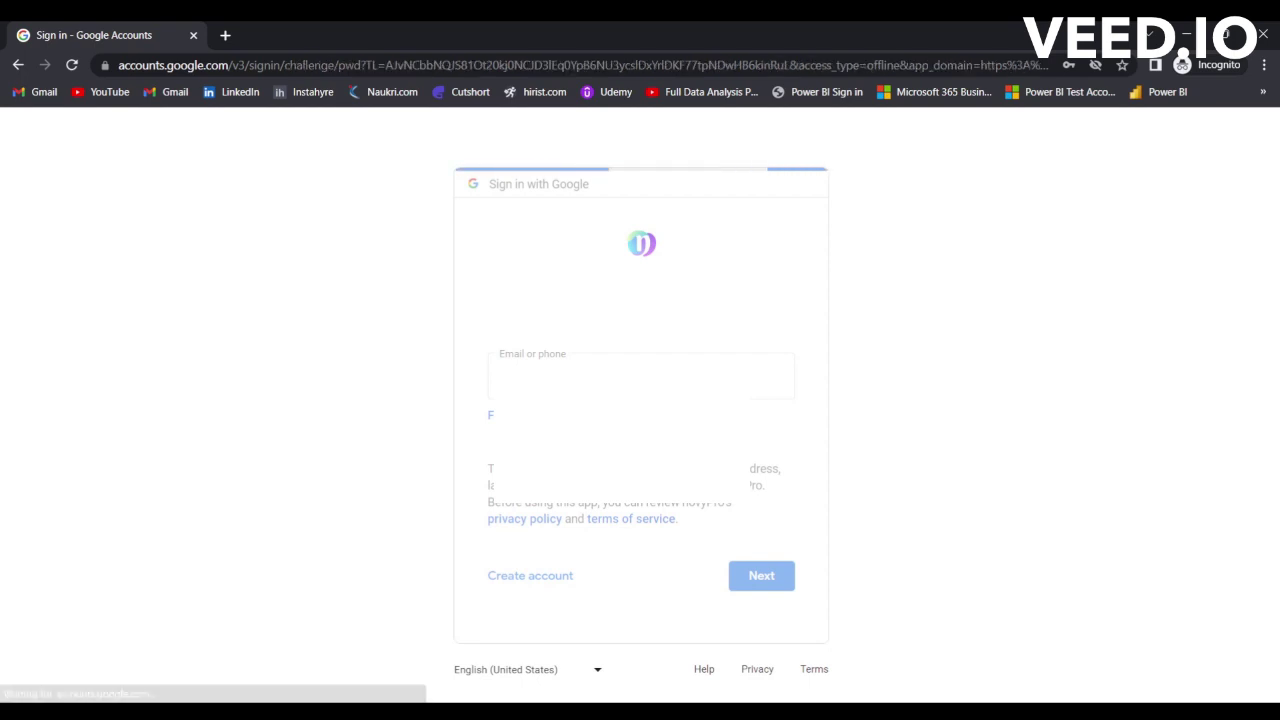
{"action": "key", "text": "Caps_Lock"}
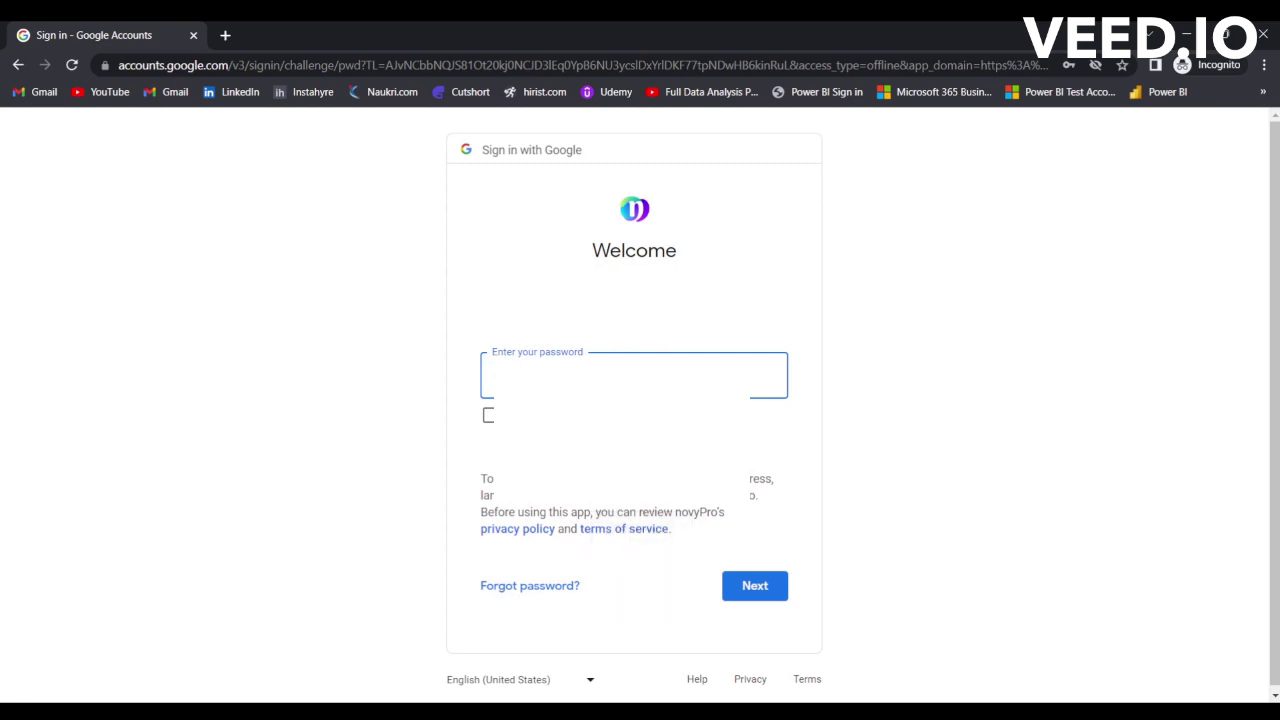
{"action": "key", "text": "Caps_Lock"}
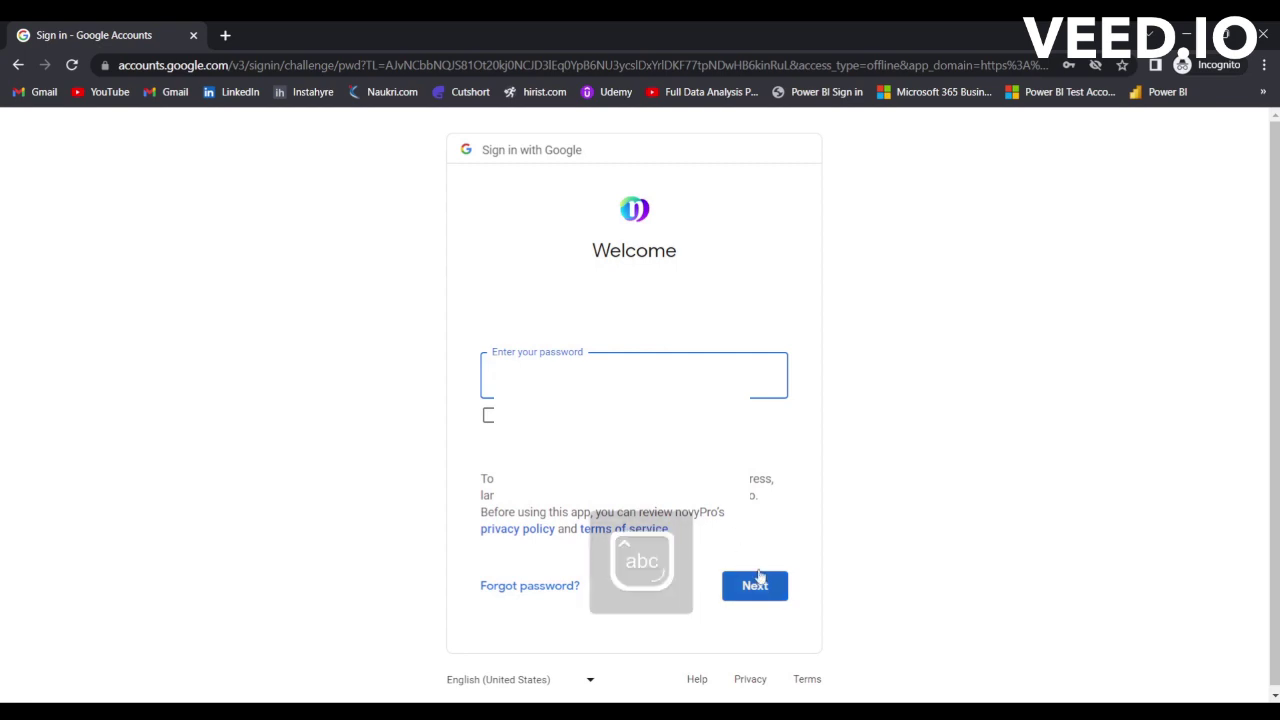
{"action": "left_click", "coordinate": [760, 588]}
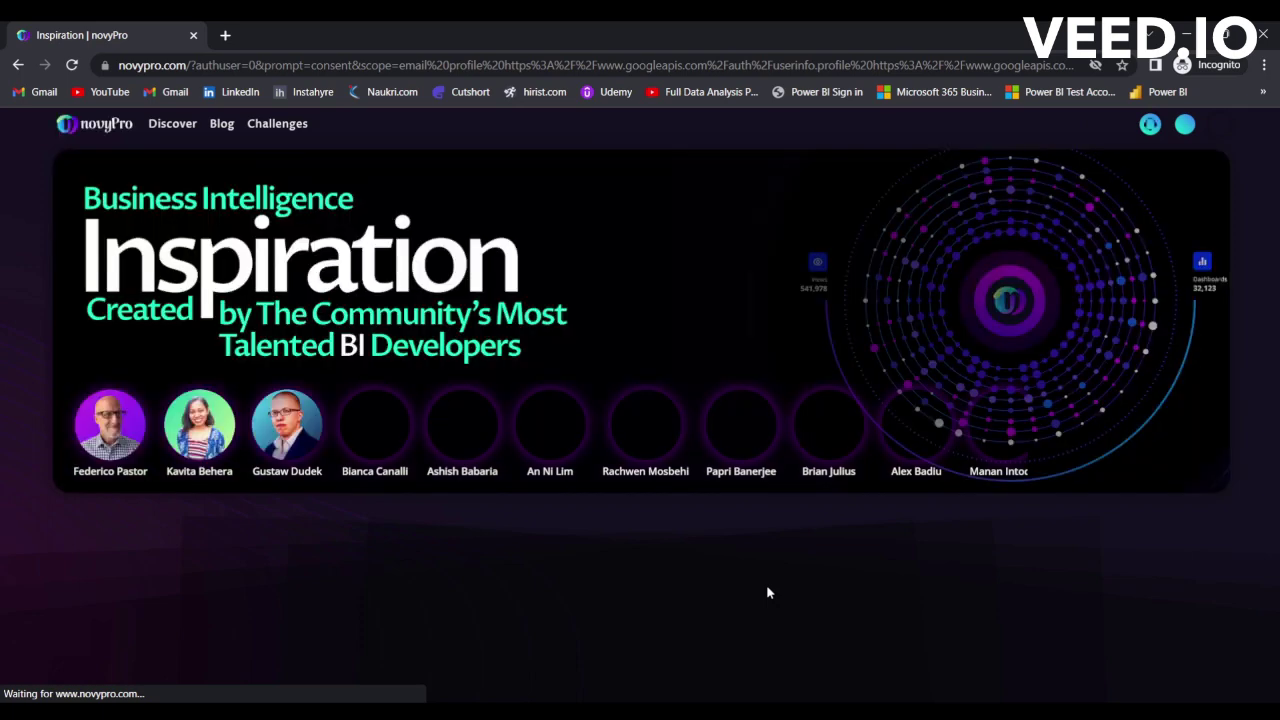
Step: Create a new Power BI dashboard project and focus its Embedded Link field
{"action": "left_click", "coordinate": [1186, 126]}
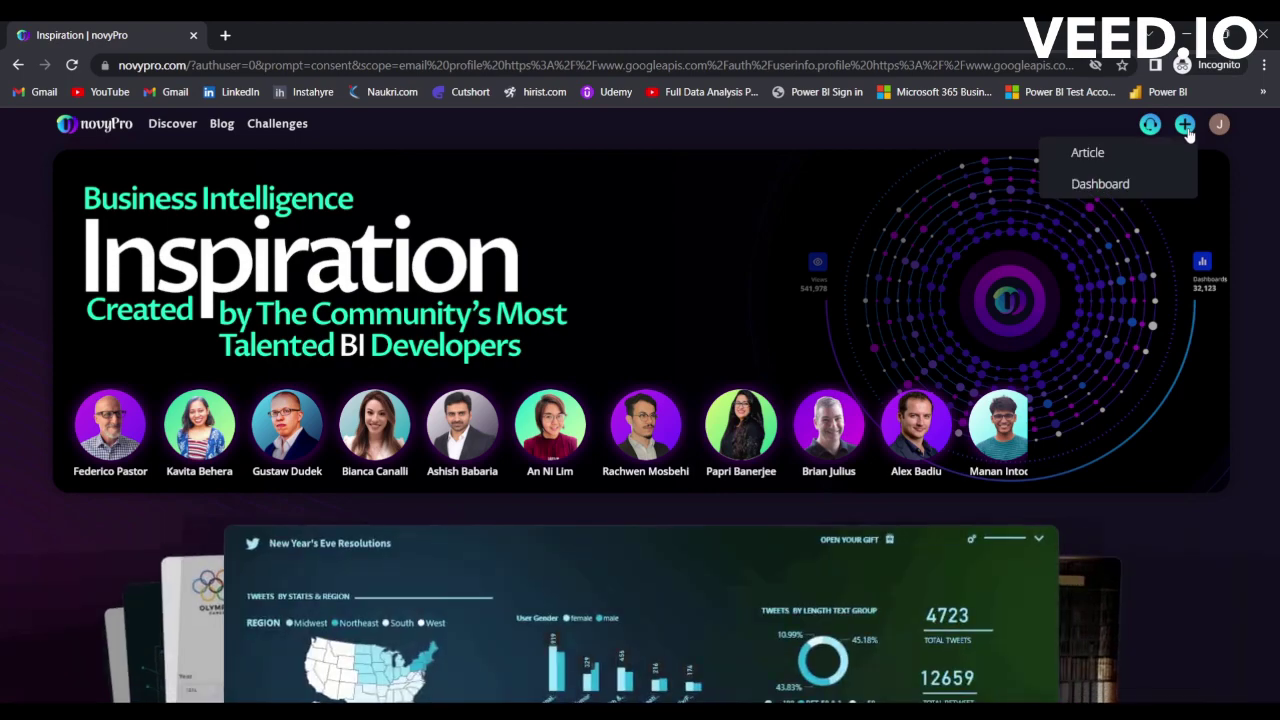
{"action": "left_click", "coordinate": [1100, 186]}
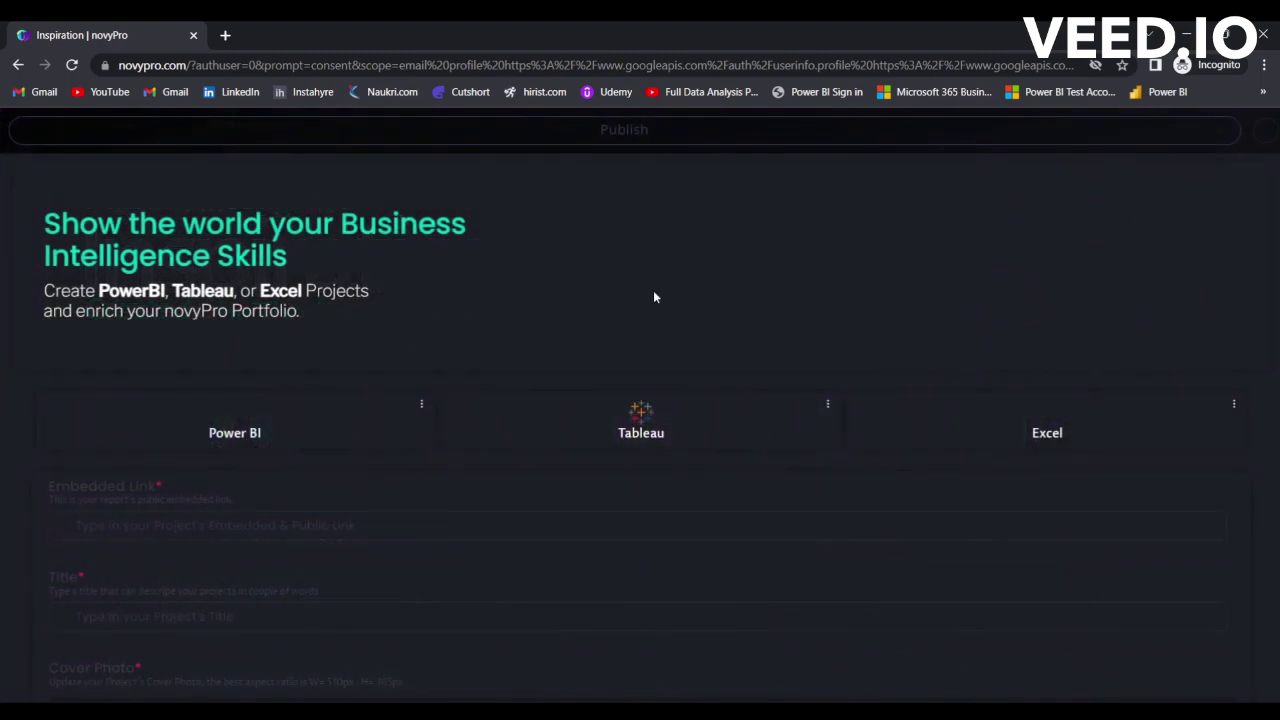
{"action": "left_click", "coordinate": [336, 432]}
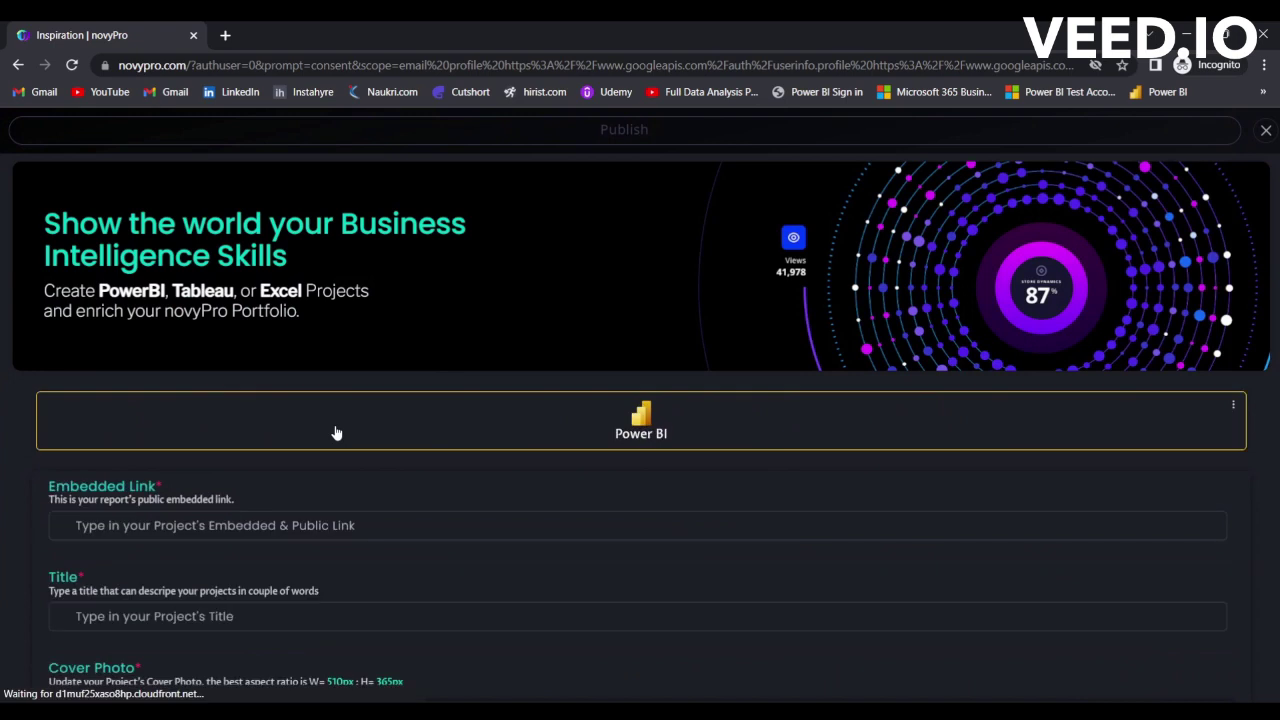
{"action": "left_click", "coordinate": [316, 532]}
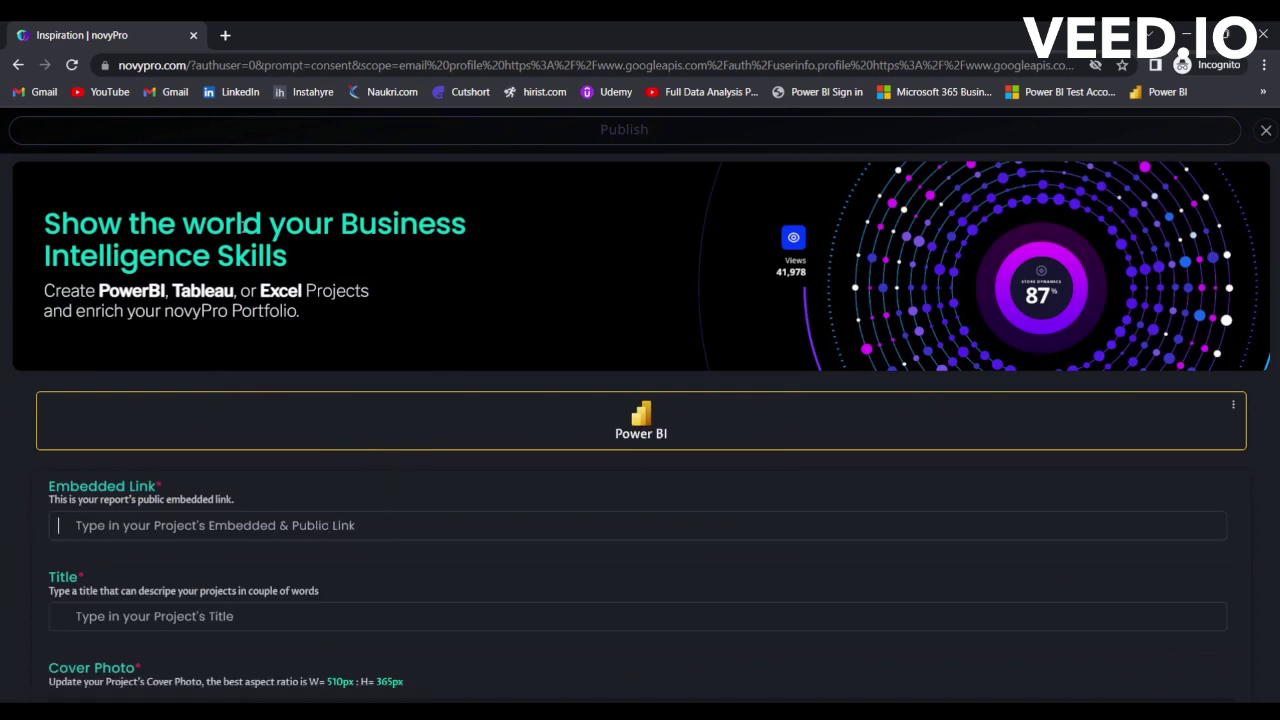
{"action": "left_click", "coordinate": [228, 40]}
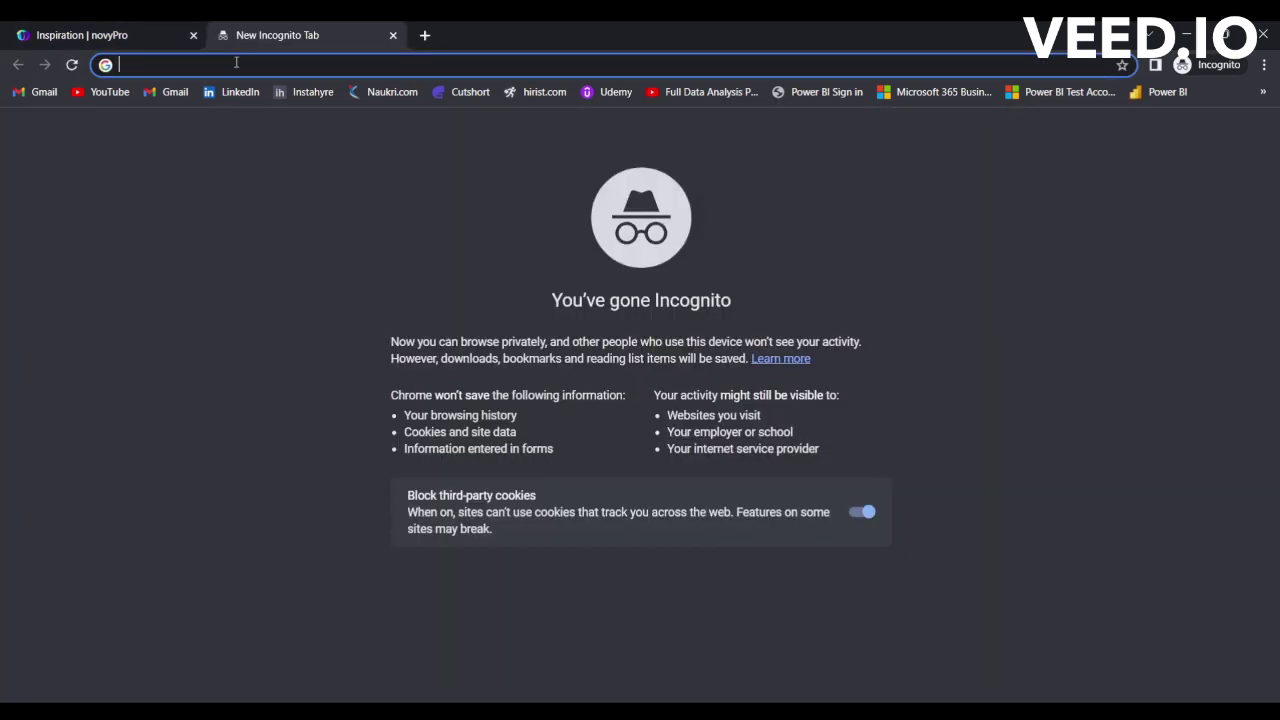
{"action": "type", "text": "power"}
{"action": "key", "text": "Return"}
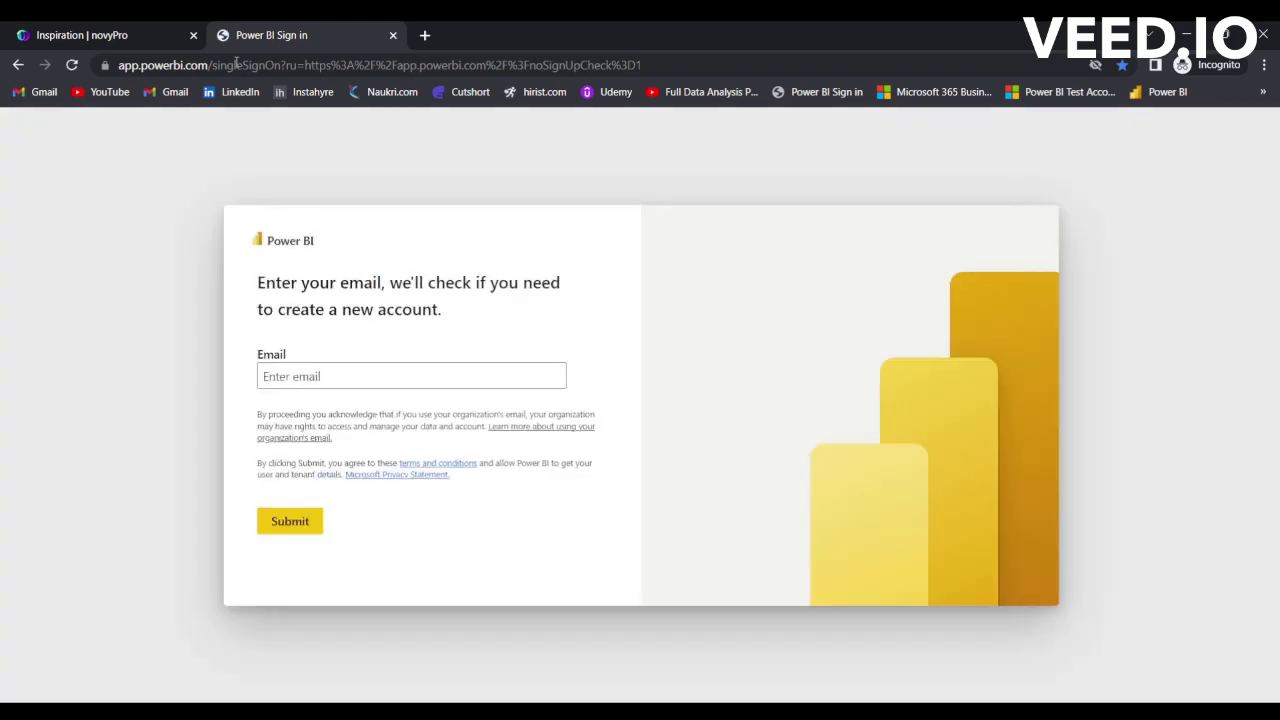
{"action": "left_click", "coordinate": [342, 378]}
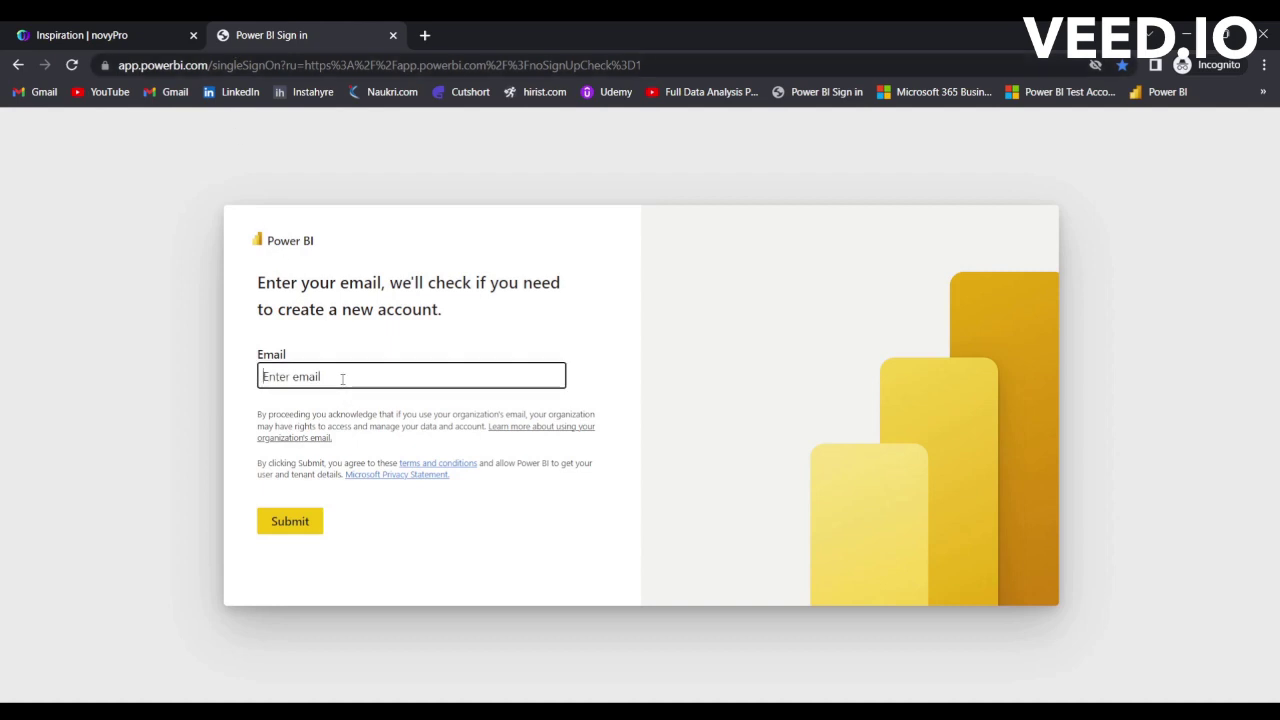
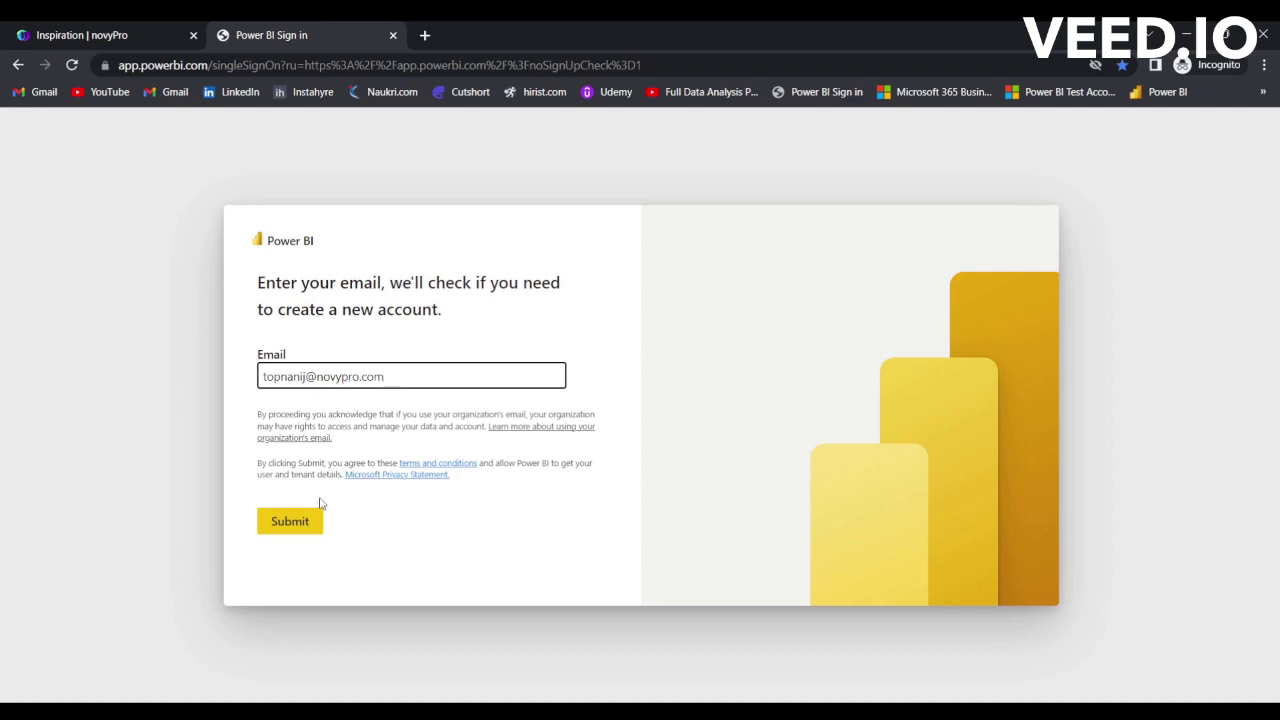
{"action": "left_click", "coordinate": [290, 524]}
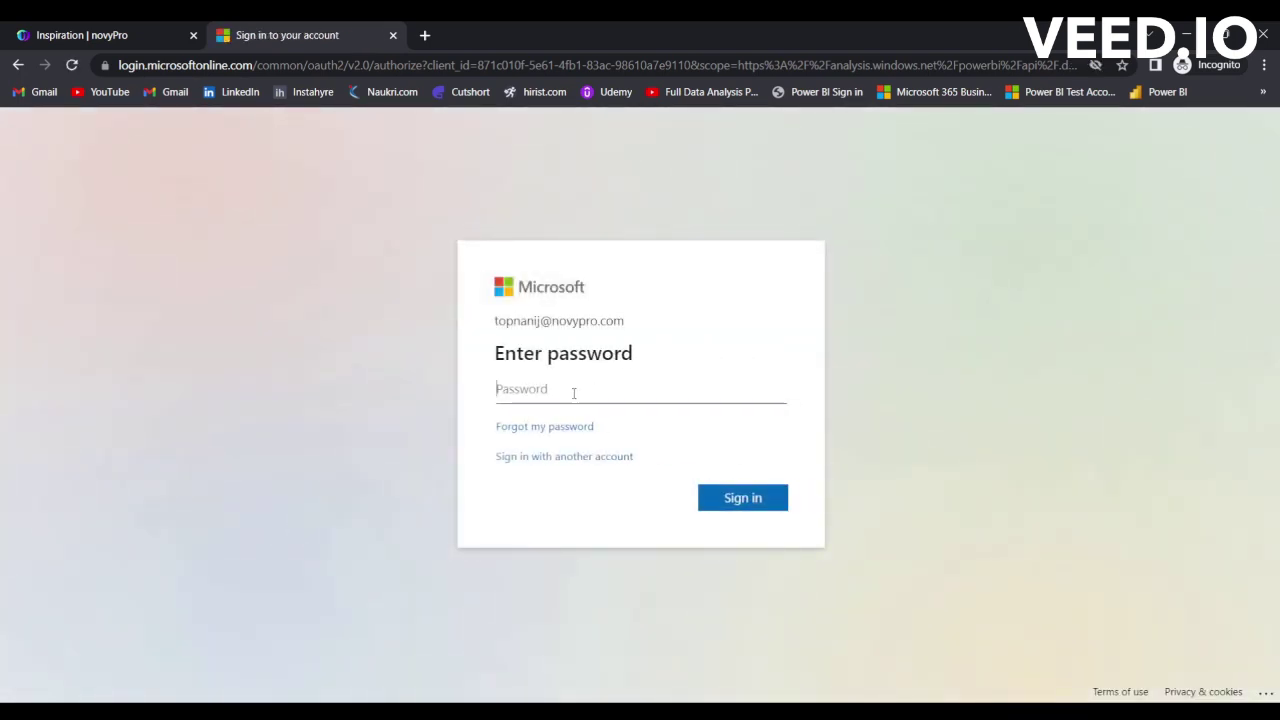
Step: Enter the password and stay signed in with 'Don't show this again' ticked
{"action": "type", "text": "•••"}
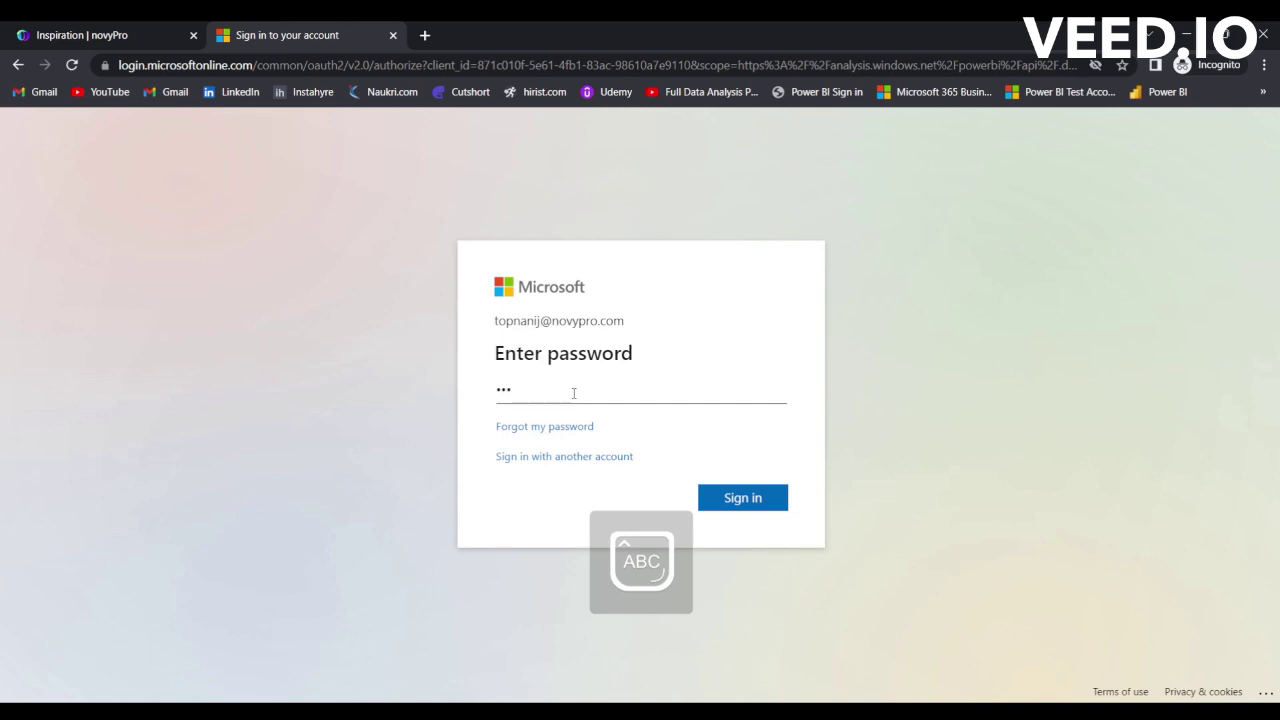
{"action": "type", "text": "••••"}
{"action": "left_click", "coordinate": [760, 507]}
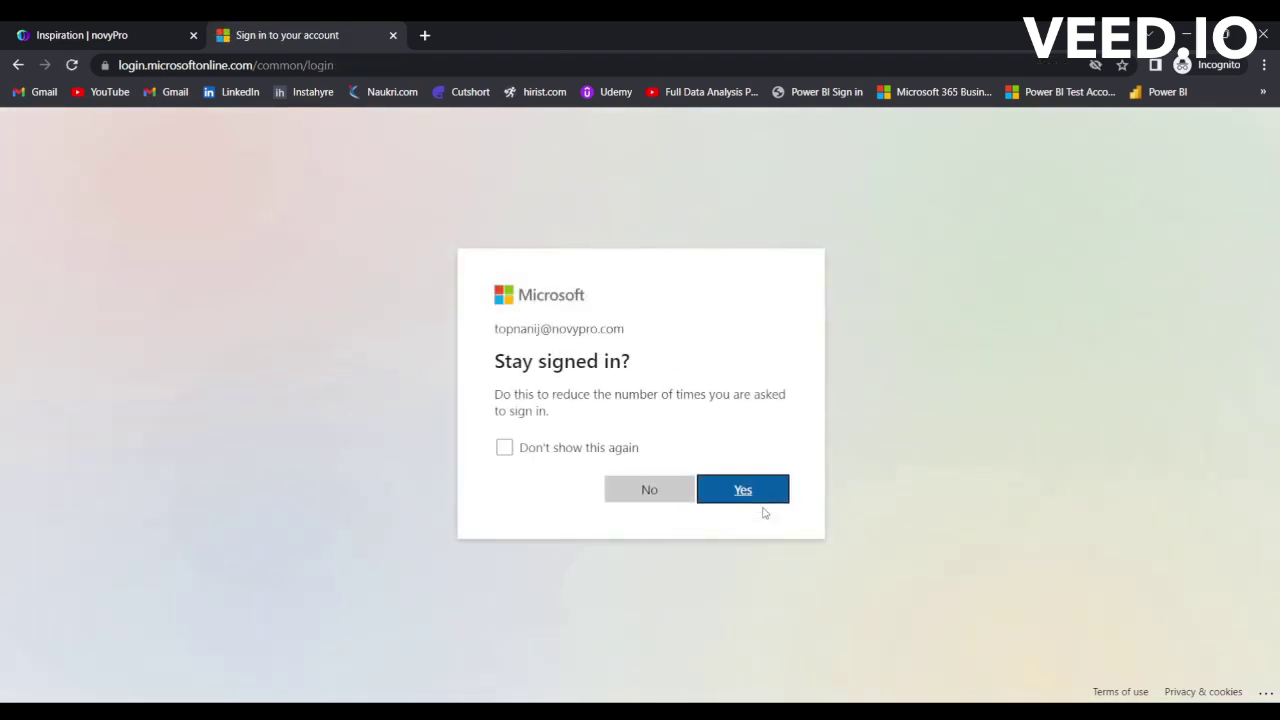
{"action": "left_click", "coordinate": [619, 462]}
{"action": "left_click", "coordinate": [540, 455]}
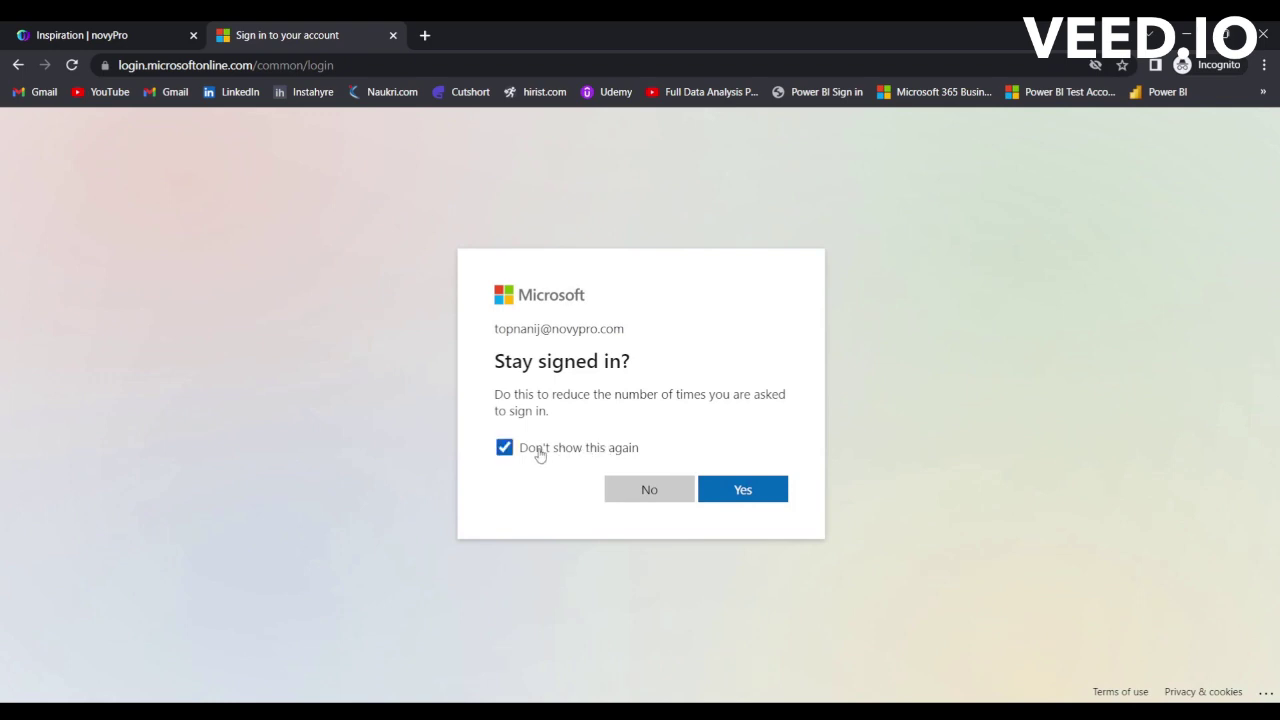
{"action": "left_click", "coordinate": [743, 491]}
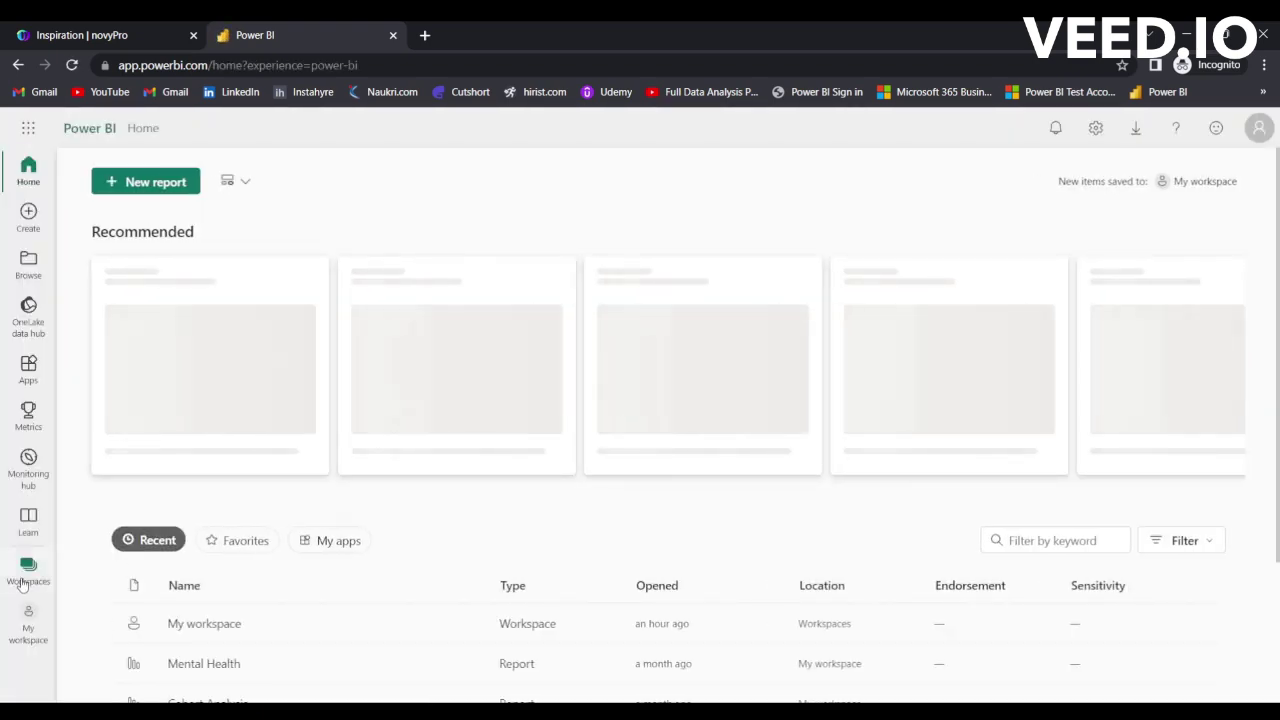
Step: Go to Workspaces > My workspace and open the Drill & Grill Data Sales Analysis Project report
{"action": "left_click", "coordinate": [28, 568]}
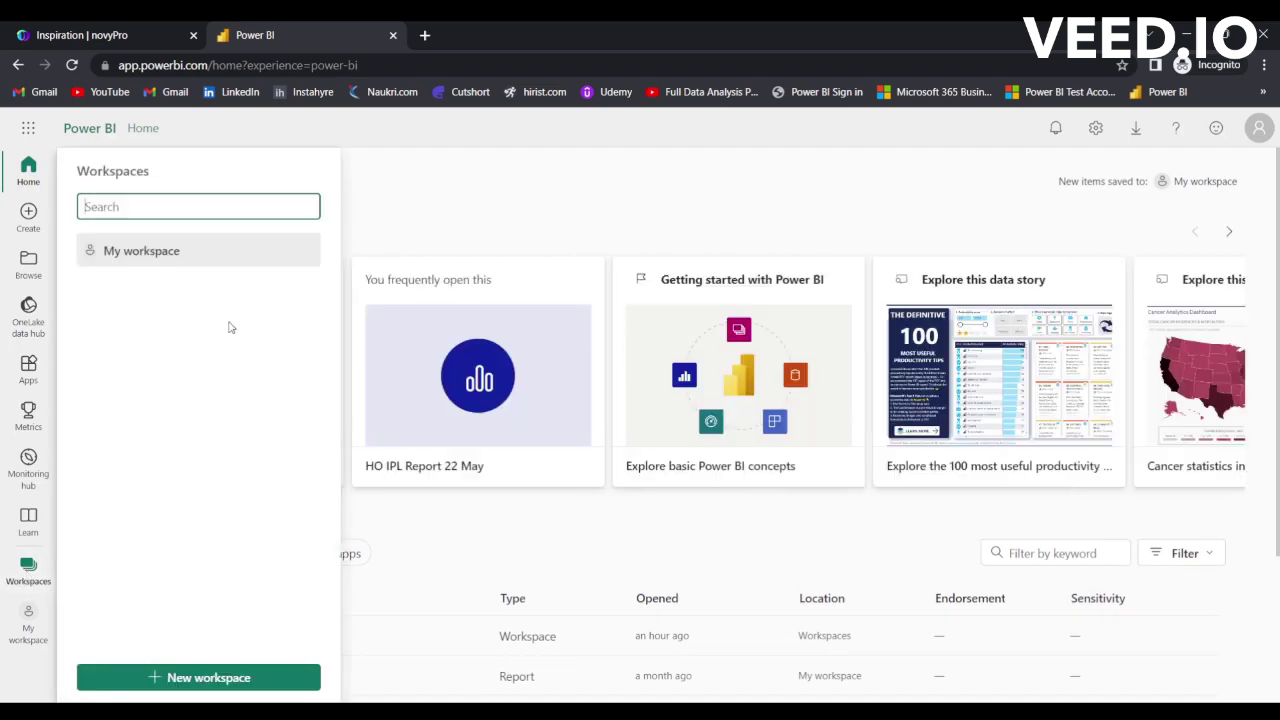
{"action": "left_click", "coordinate": [196, 262]}
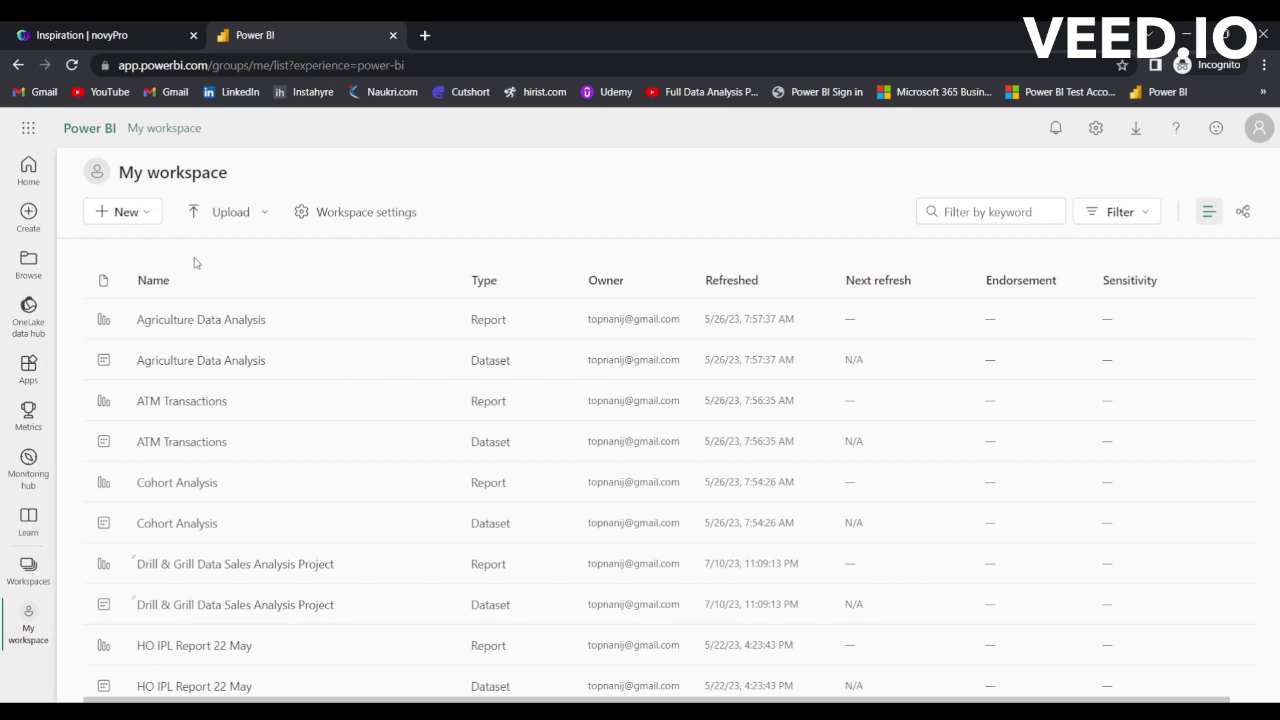
{"action": "scroll", "coordinate": [300, 534], "scroll_direction": "down", "scroll_amount": 1}
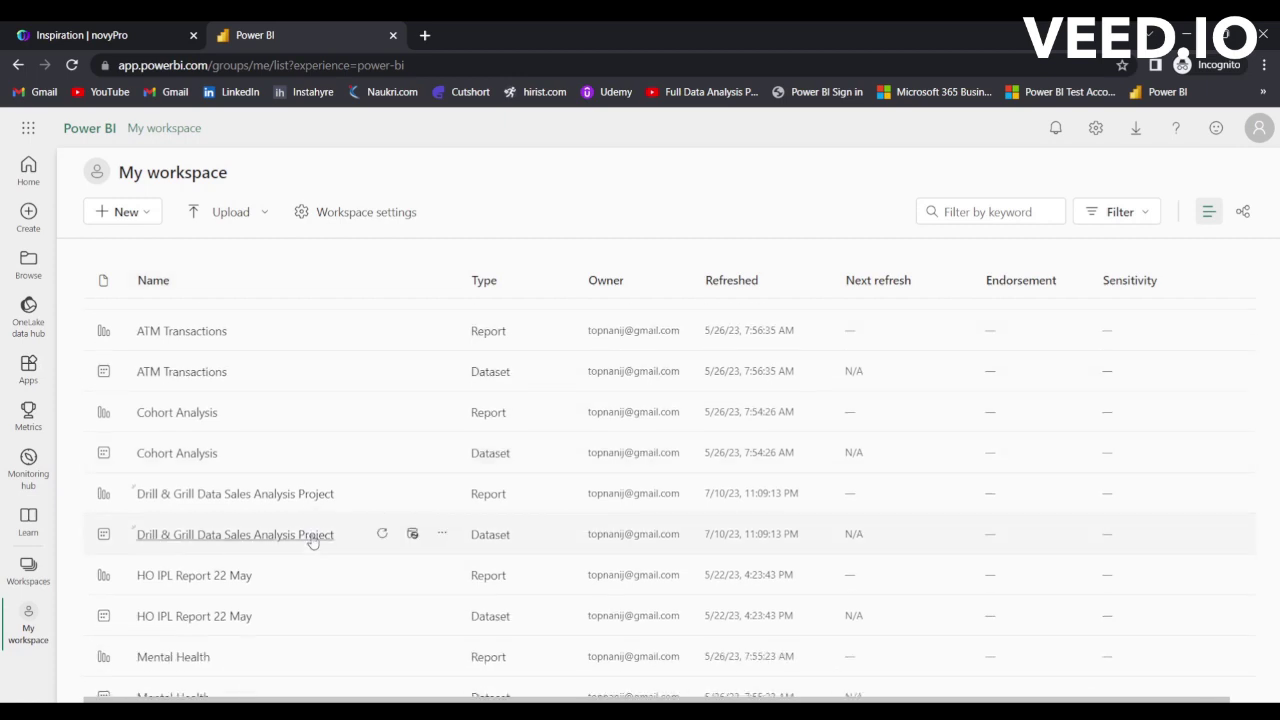
{"action": "left_click", "coordinate": [259, 499]}
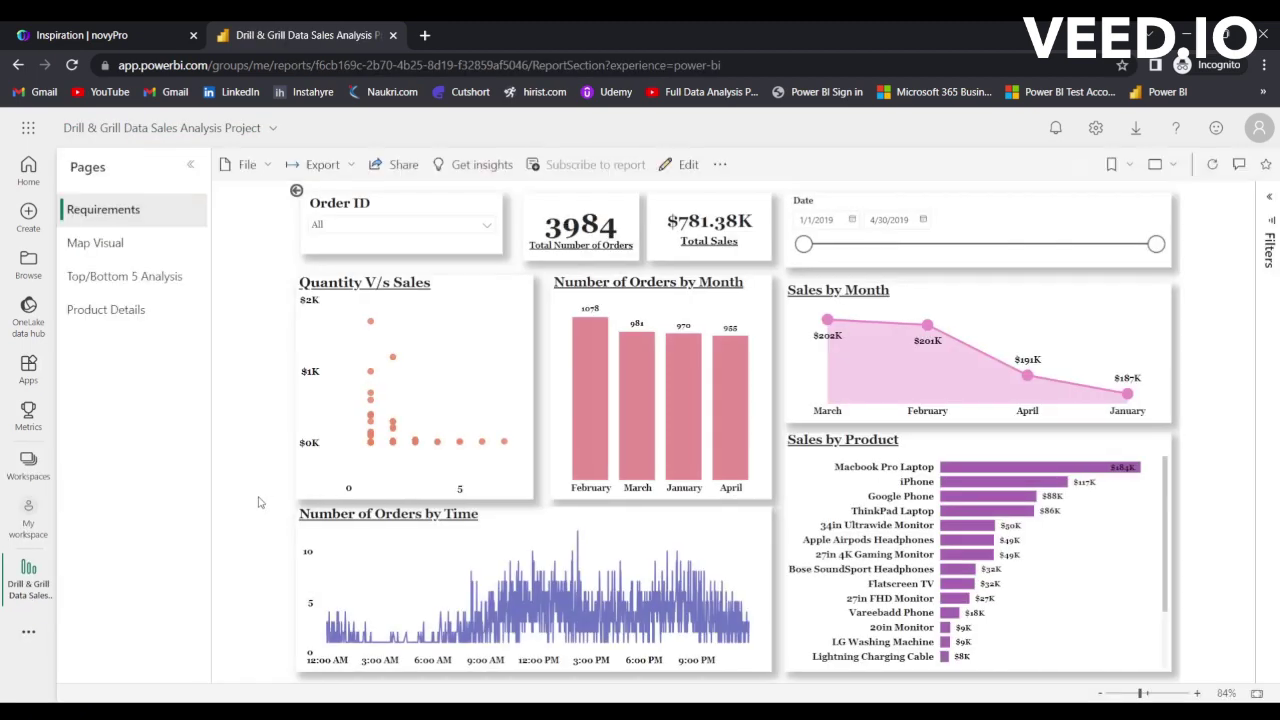
Step: Create a public Publish to web embed for the report and copy its share link
{"action": "left_click", "coordinate": [255, 165]}
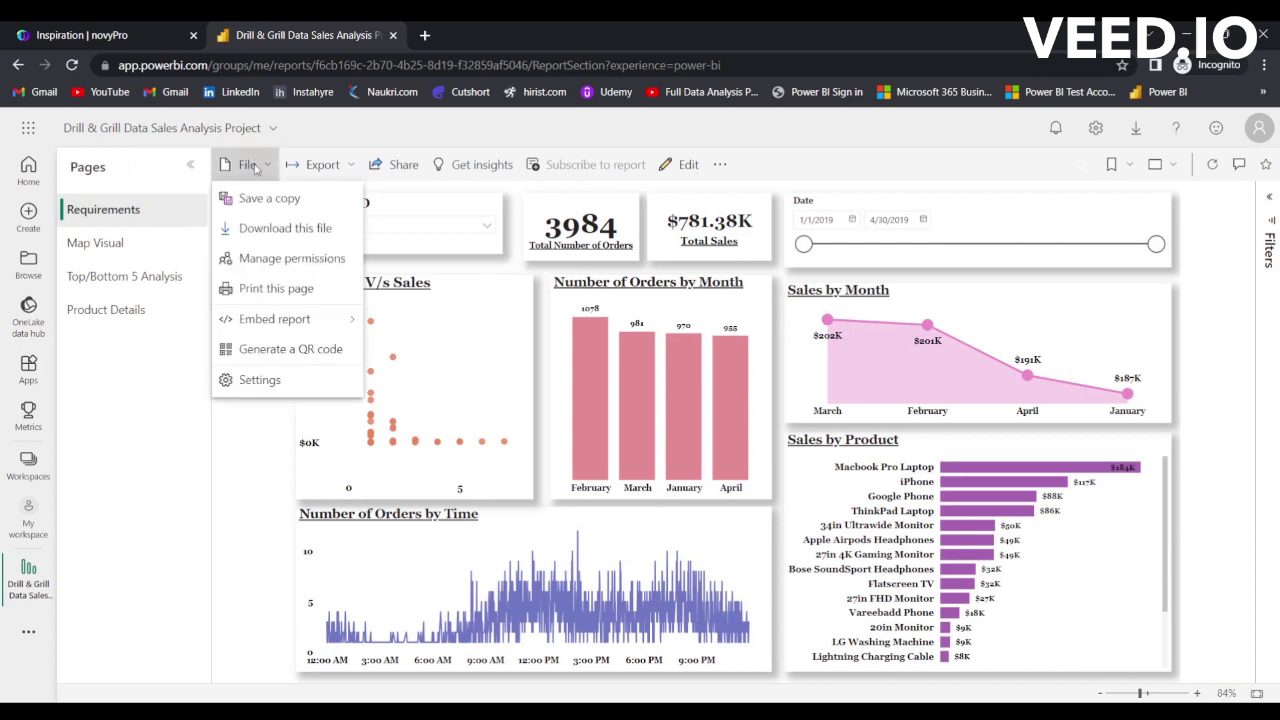
{"action": "mouse_move", "coordinate": [275, 319]}
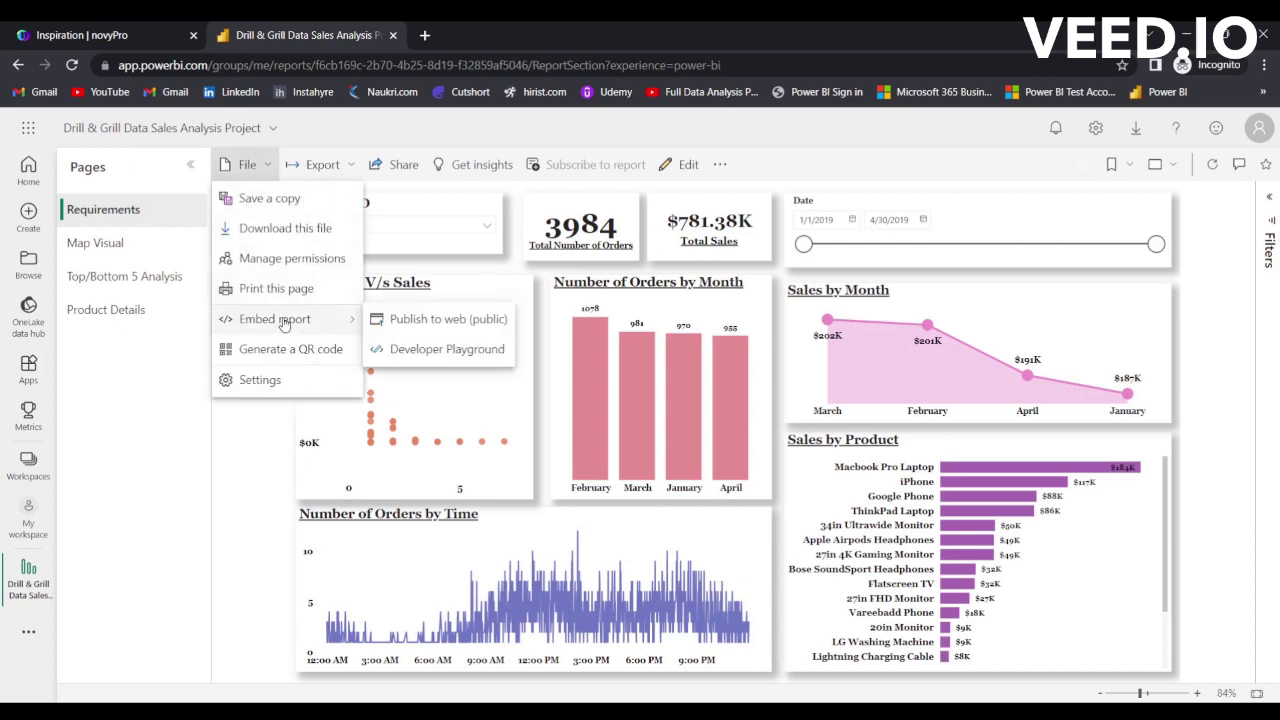
{"action": "left_click", "coordinate": [444, 322]}
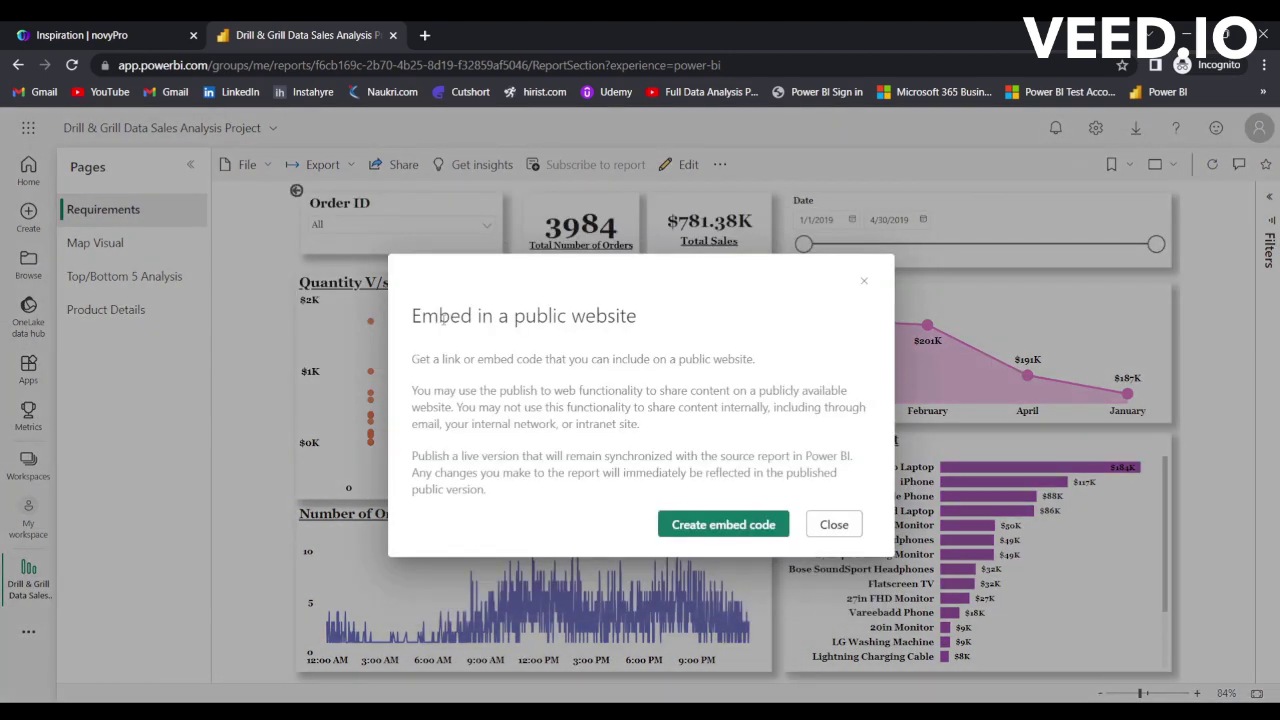
{"action": "left_click", "coordinate": [700, 527]}
{"action": "left_click", "coordinate": [755, 526]}
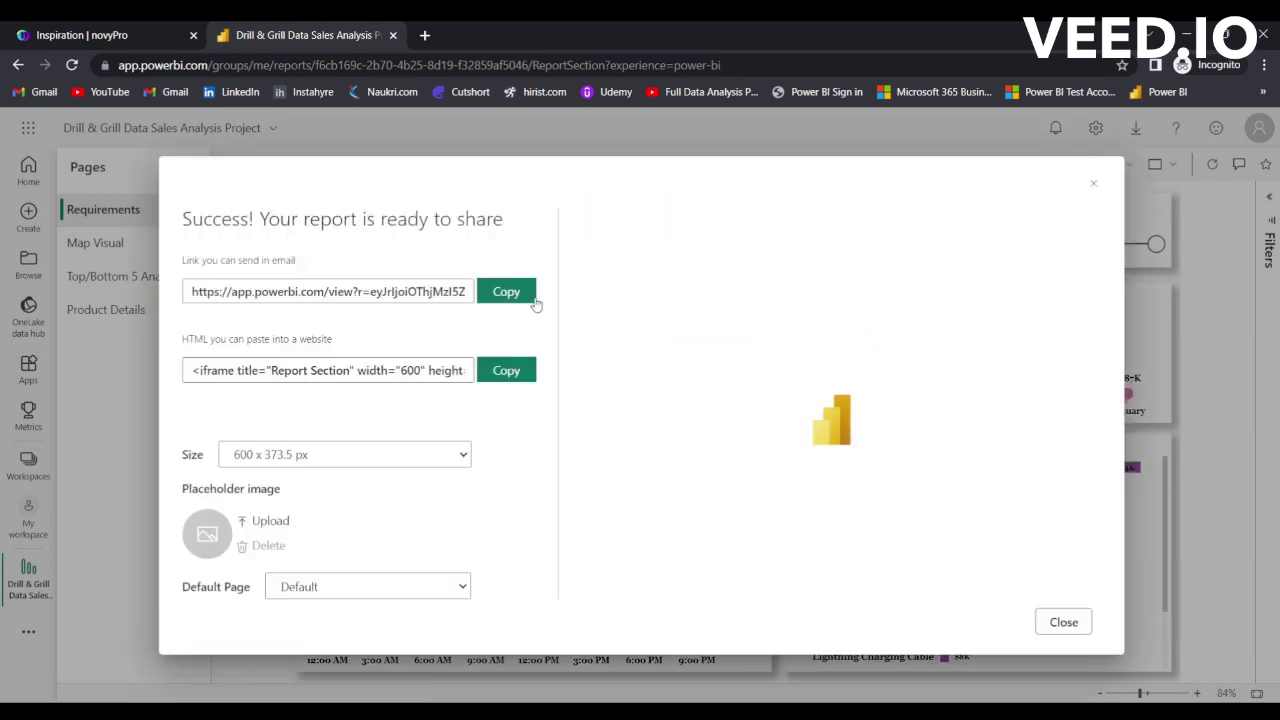
{"action": "left_click", "coordinate": [525, 302]}
{"action": "left_click", "coordinate": [525, 302]}
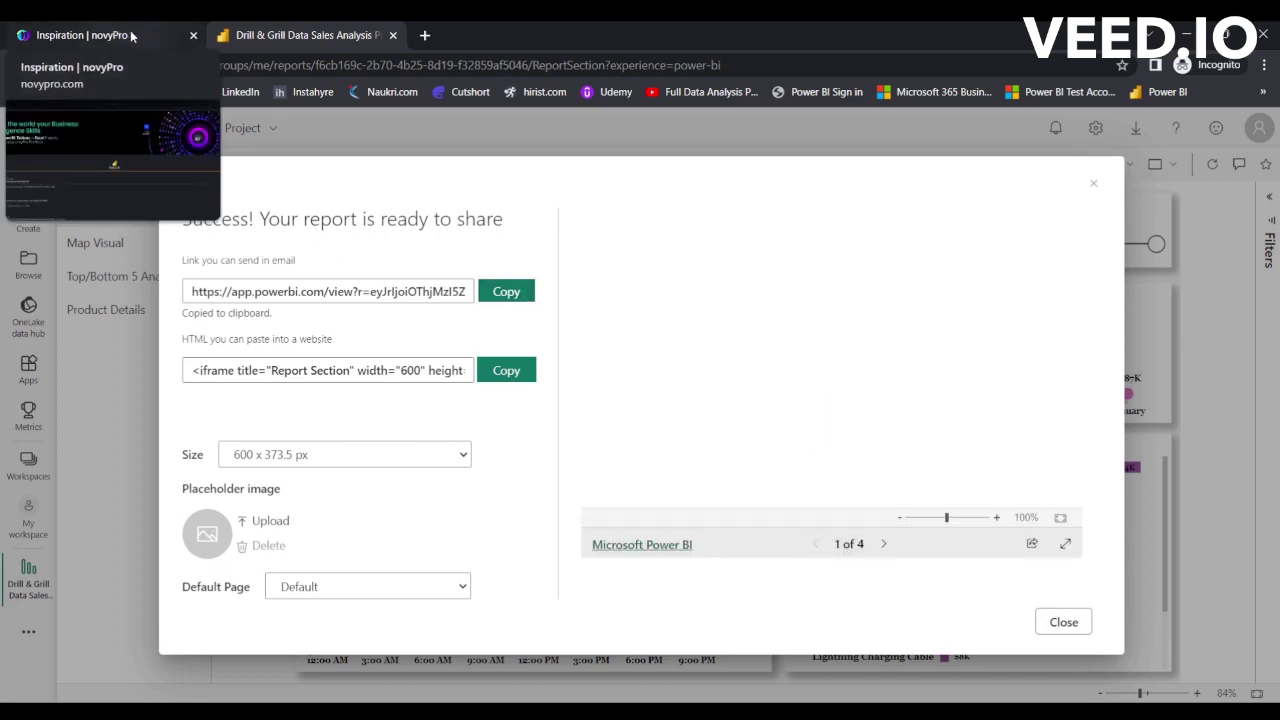
Step: Paste the public report link into novyPro's Embedded Link field to show the preview
{"action": "left_click", "coordinate": [131, 36]}
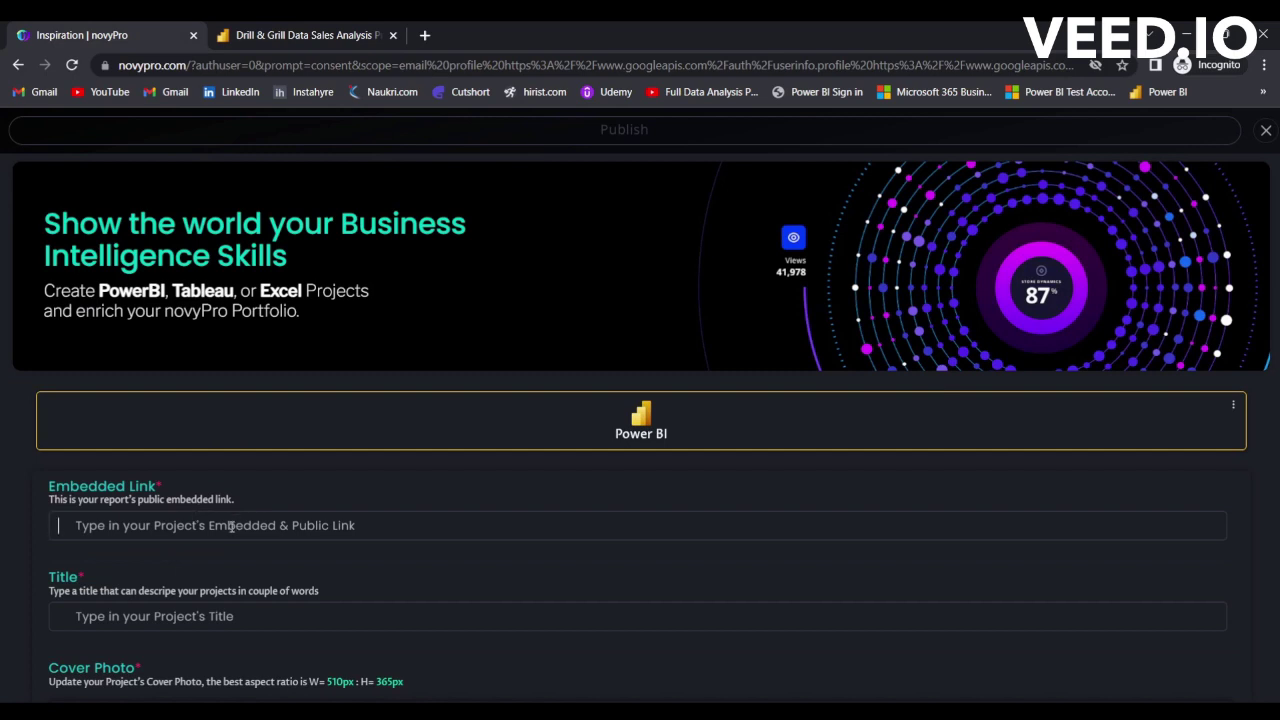
{"action": "key", "text": "ctrl+v"}
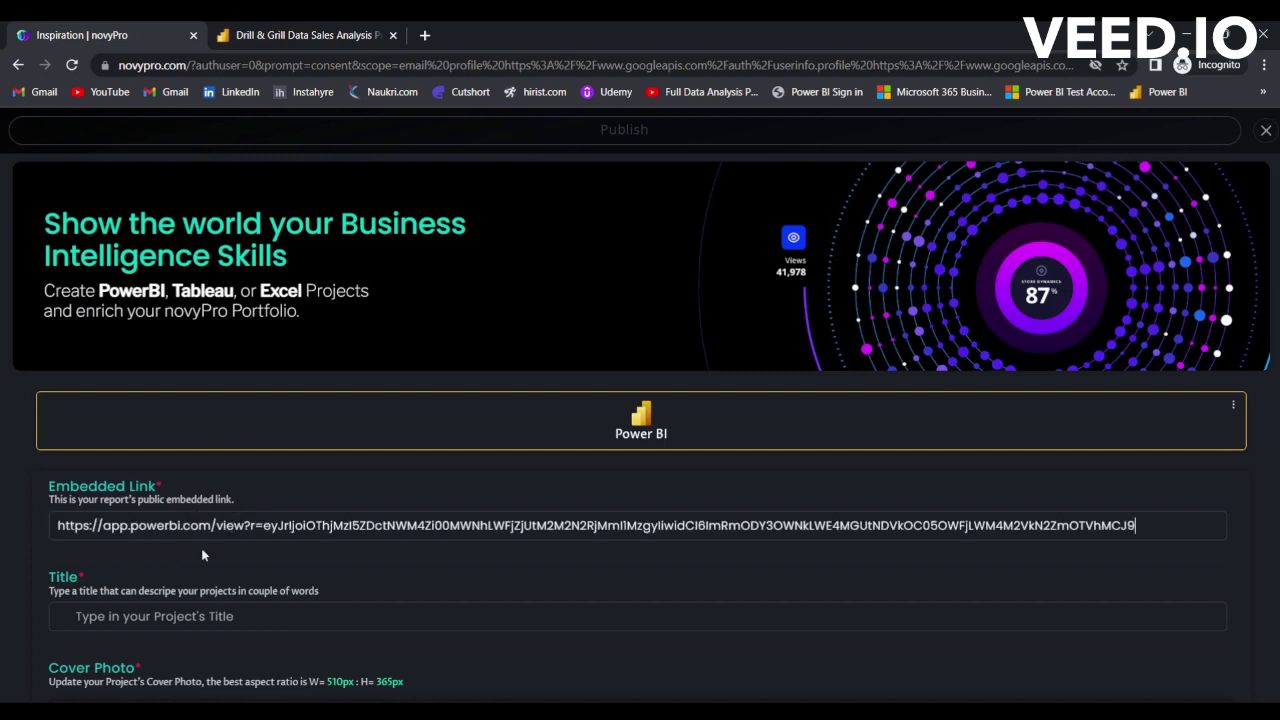
{"action": "scroll", "coordinate": [469, 605], "scroll_direction": "down", "scroll_amount": 2}
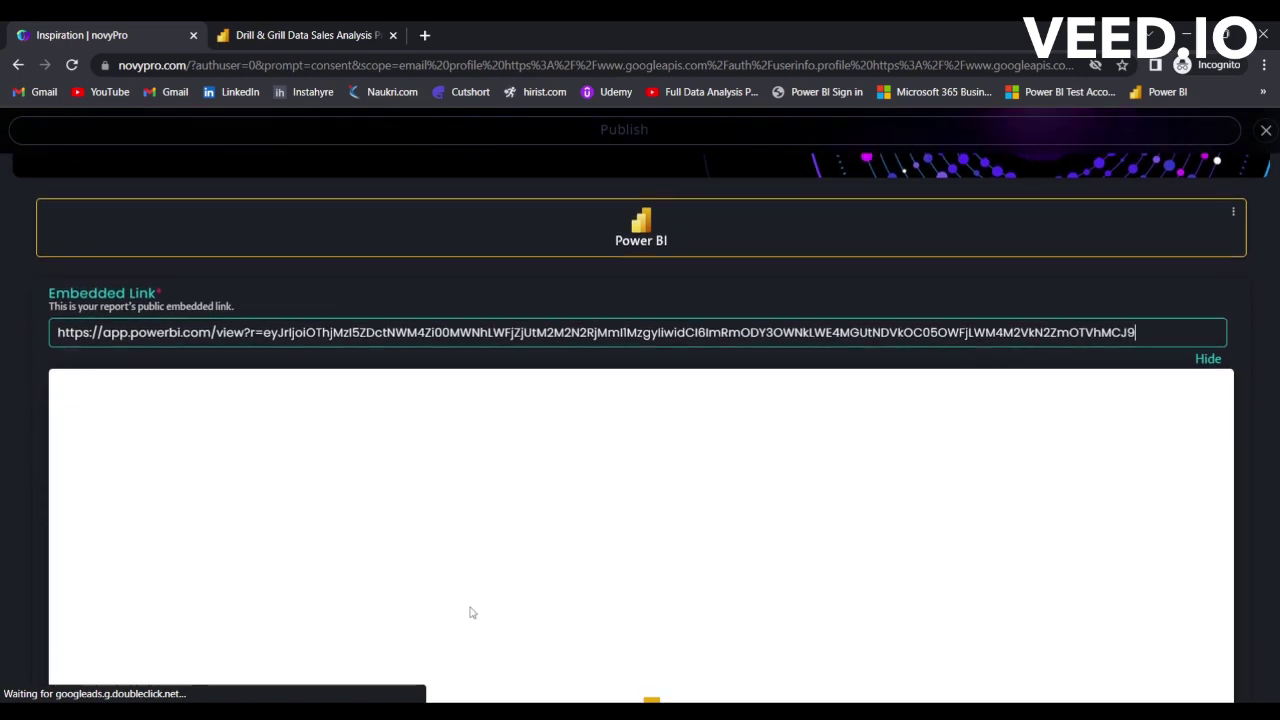
{"action": "scroll", "coordinate": [470, 608], "scroll_direction": "down", "scroll_amount": 3}
{"action": "scroll", "coordinate": [472, 612], "scroll_direction": "down", "scroll_amount": 1}
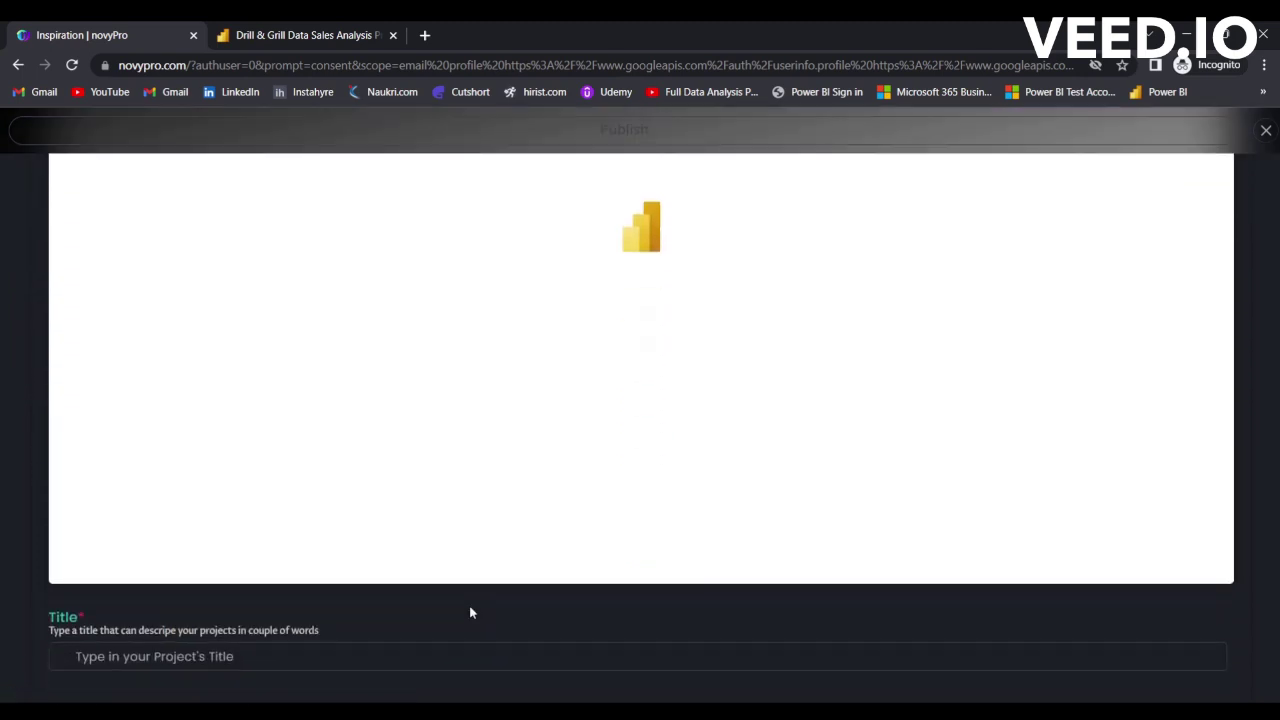
{"action": "scroll", "coordinate": [471, 612], "scroll_direction": "down", "scroll_amount": 1}
{"action": "scroll", "coordinate": [470, 610], "scroll_direction": "down", "scroll_amount": 1}
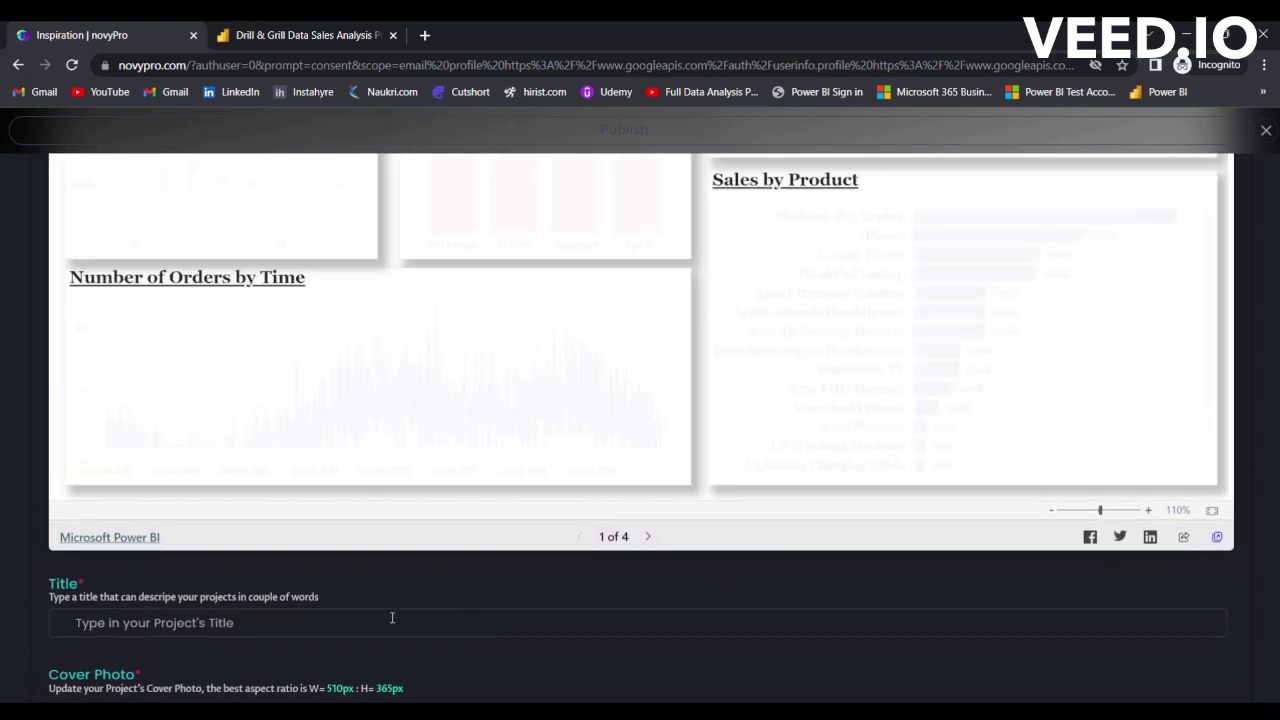
Step: Enter the project title 'xyz'
{"action": "left_click", "coordinate": [392, 618]}
{"action": "left_click", "coordinate": [392, 618]}
{"action": "type", "text": "xyz"}
{"action": "scroll", "coordinate": [392, 618], "scroll_direction": "down", "scroll_amount": 4}
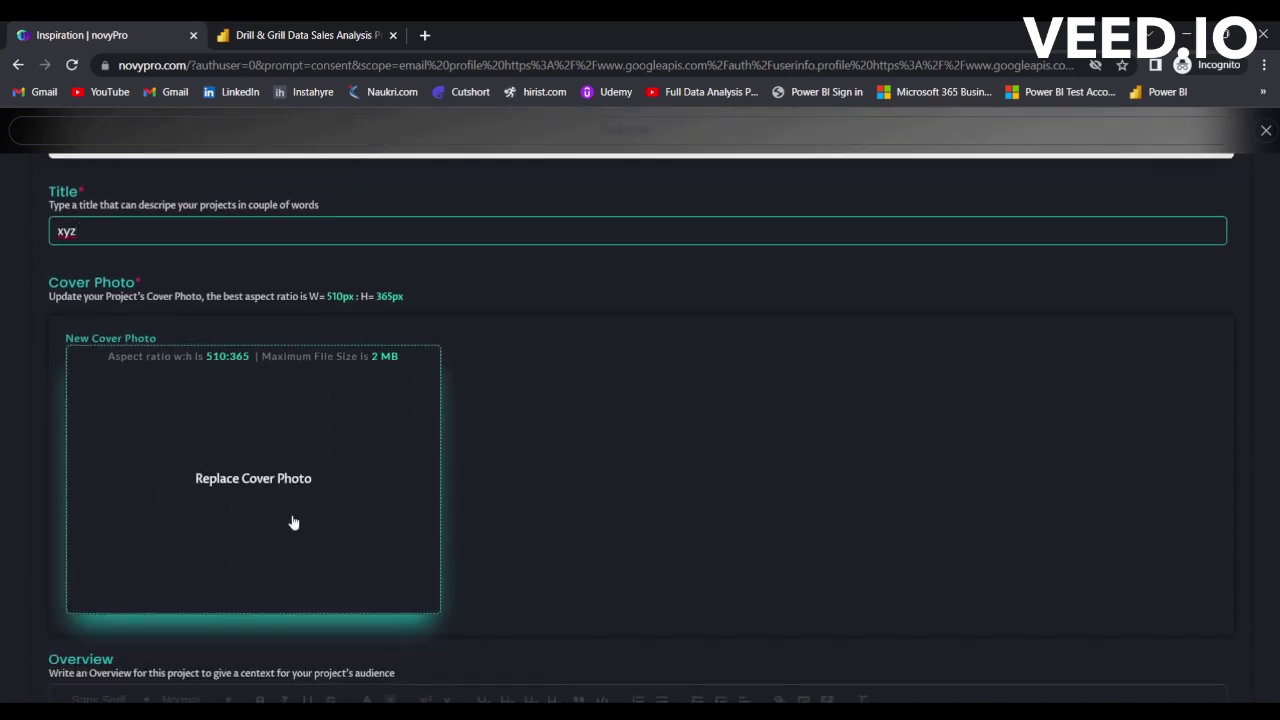
Step: Upload cricket.png from the Downloads folder as the project's cover image
{"action": "left_click", "coordinate": [297, 517]}
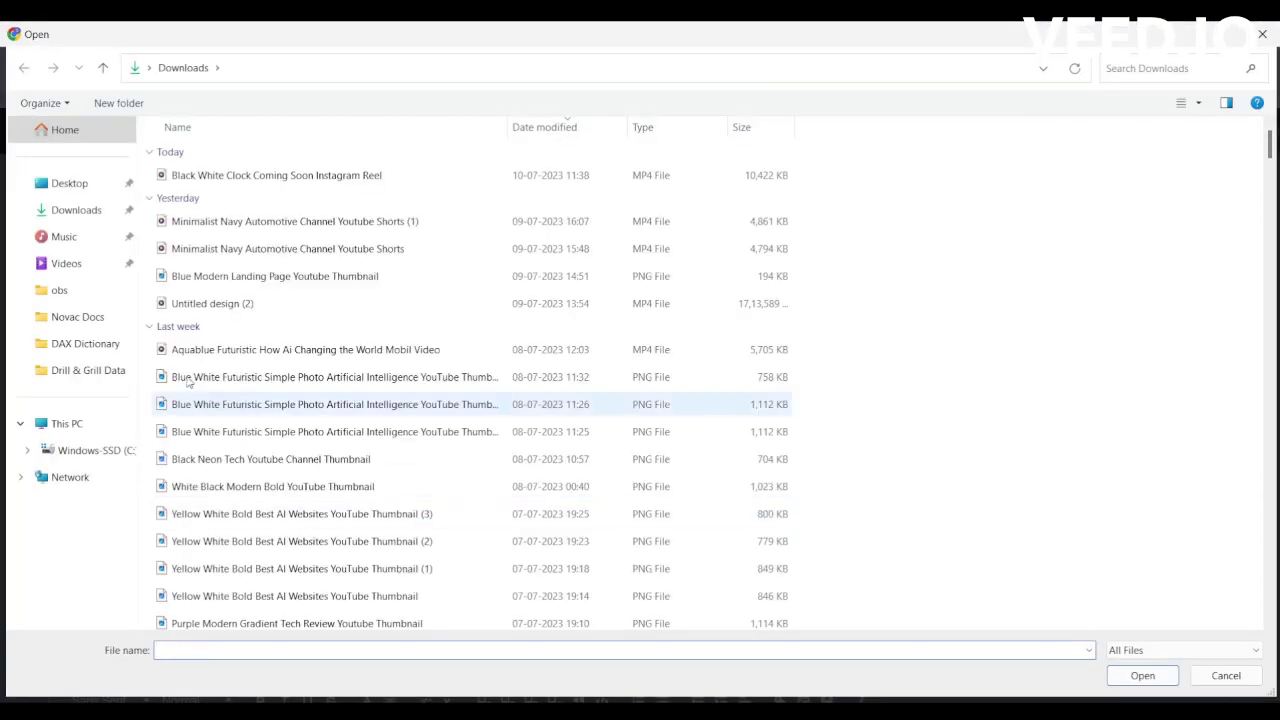
{"action": "left_click", "coordinate": [78, 210]}
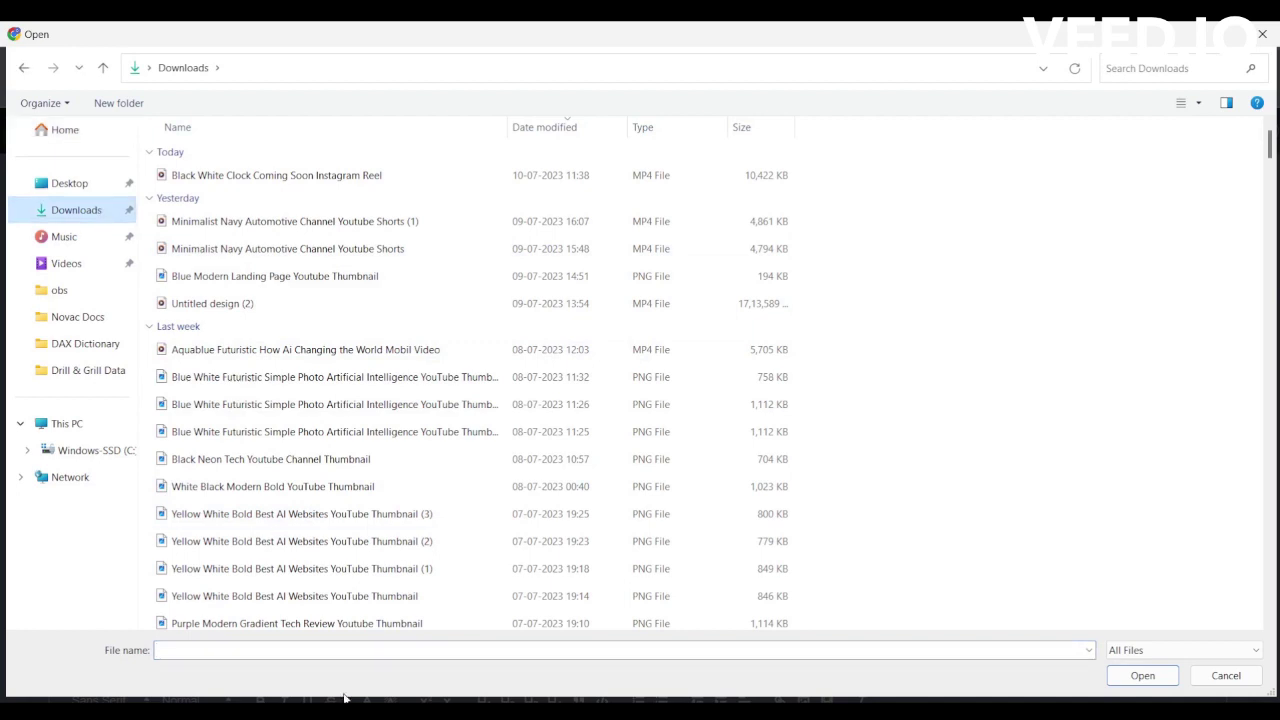
{"action": "type", "text": "cr"}
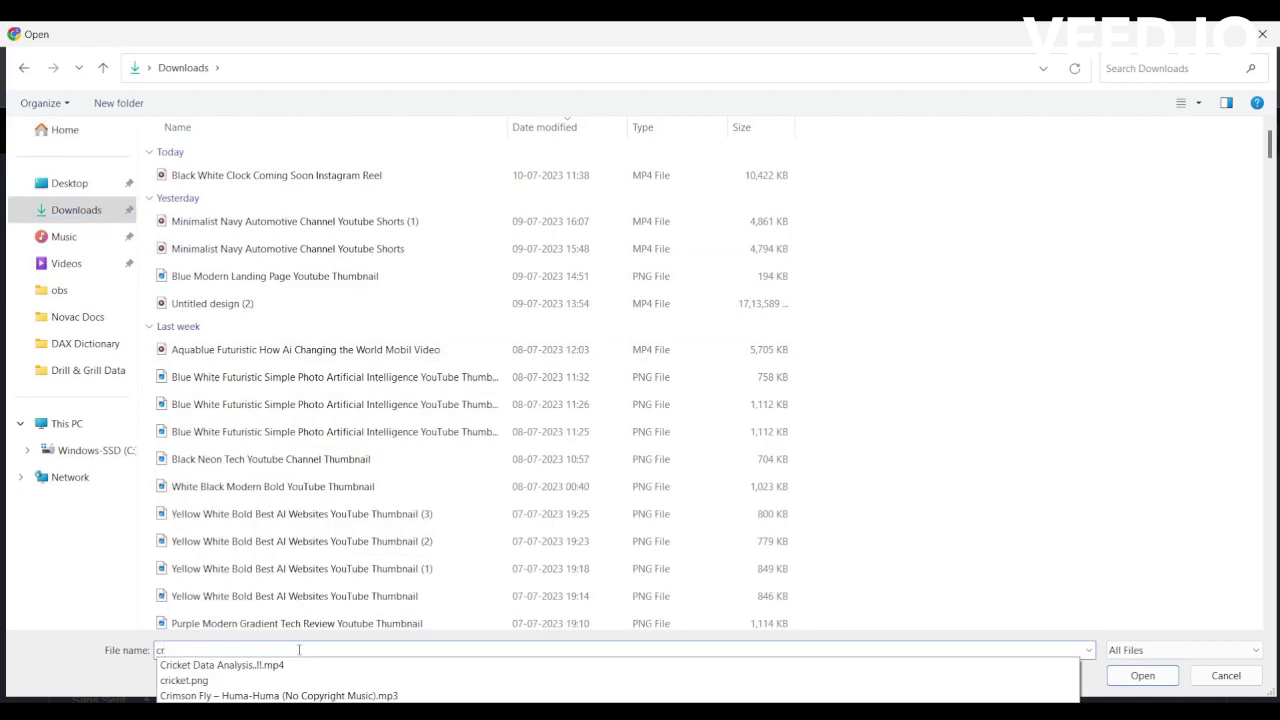
{"action": "left_click", "coordinate": [252, 688]}
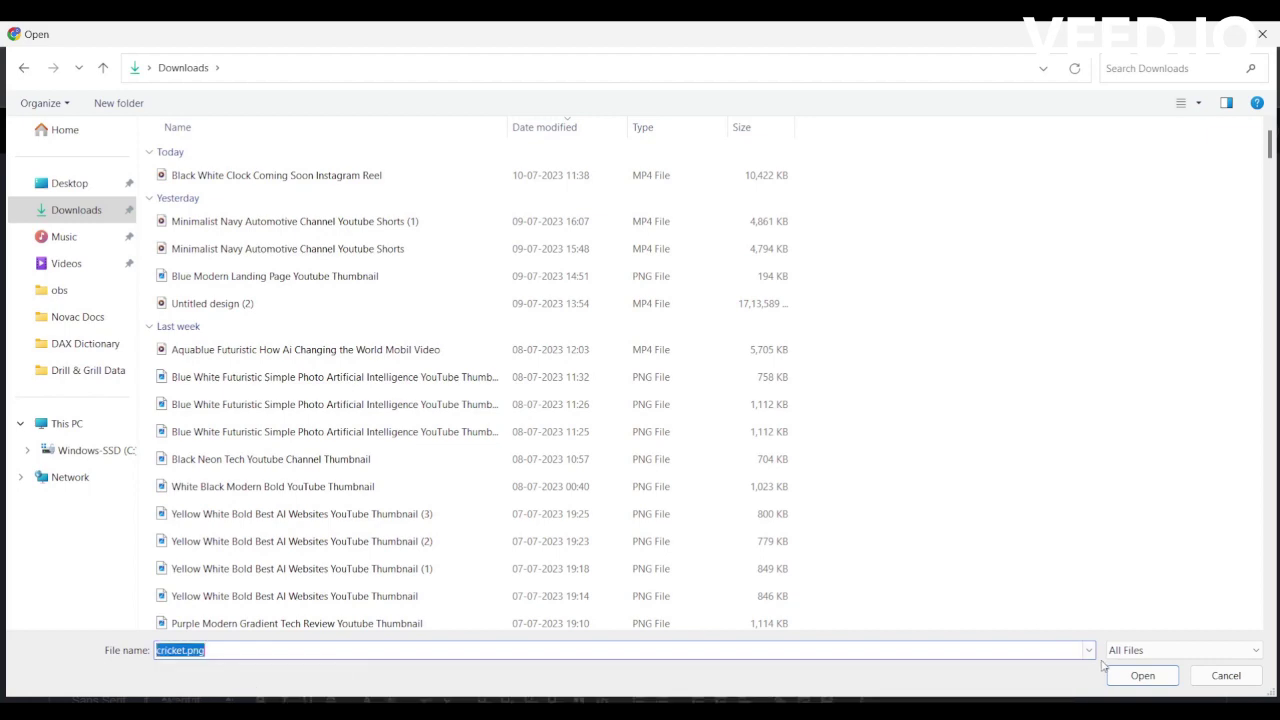
{"action": "left_click", "coordinate": [1138, 680]}
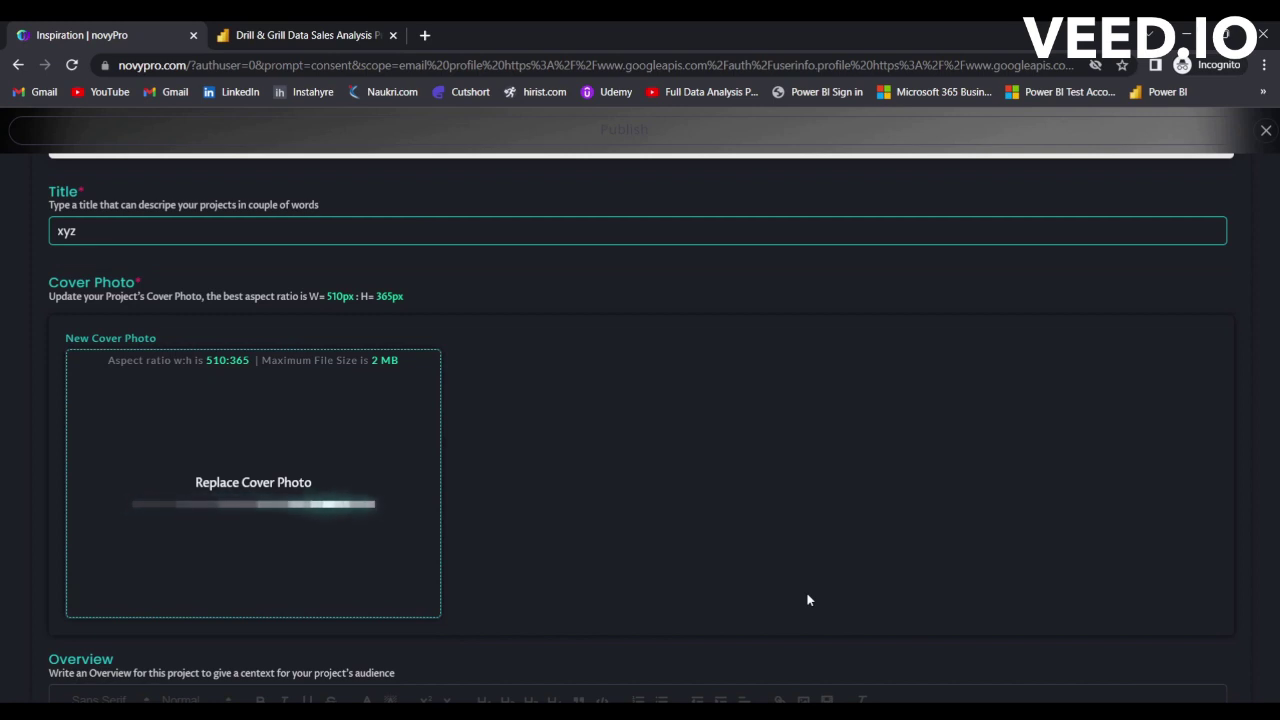
Step: Enter 'Imn' in the Overview editor below the uploaded cricket cover photo
{"action": "scroll", "coordinate": [808, 600], "scroll_direction": "down", "scroll_amount": 1}
{"action": "scroll", "coordinate": [808, 597], "scroll_direction": "down", "scroll_amount": 1}
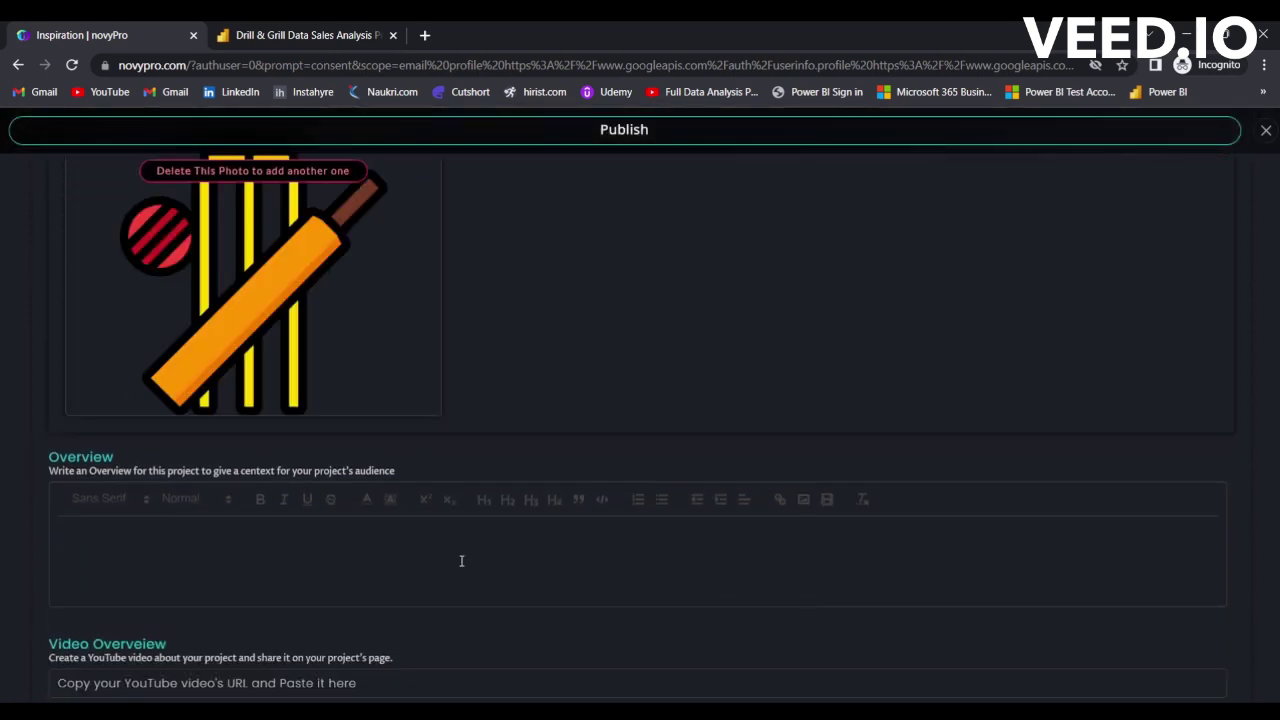
{"action": "type", "text": "Imn"}
{"action": "scroll", "coordinate": [461, 560], "scroll_direction": "down", "scroll_amount": 2}
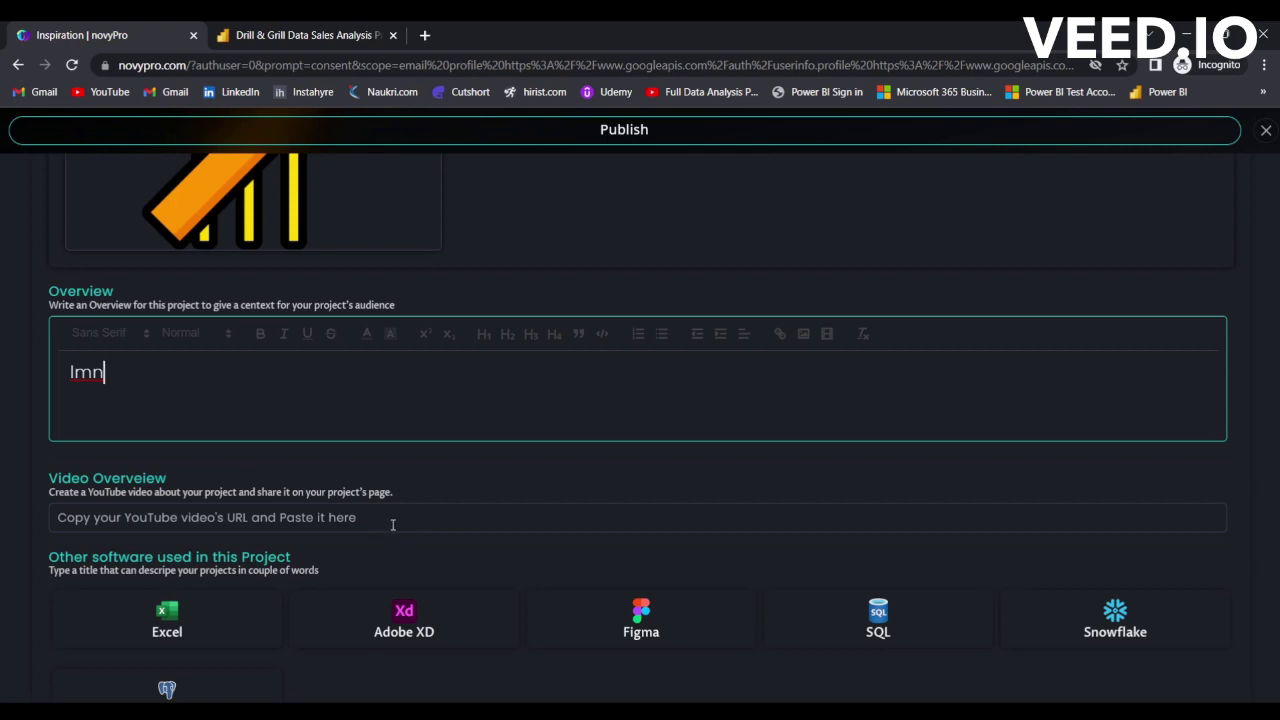
{"action": "scroll", "coordinate": [487, 510], "scroll_direction": "down", "scroll_amount": 1}
{"action": "scroll", "coordinate": [487, 510], "scroll_direction": "down", "scroll_amount": 1}
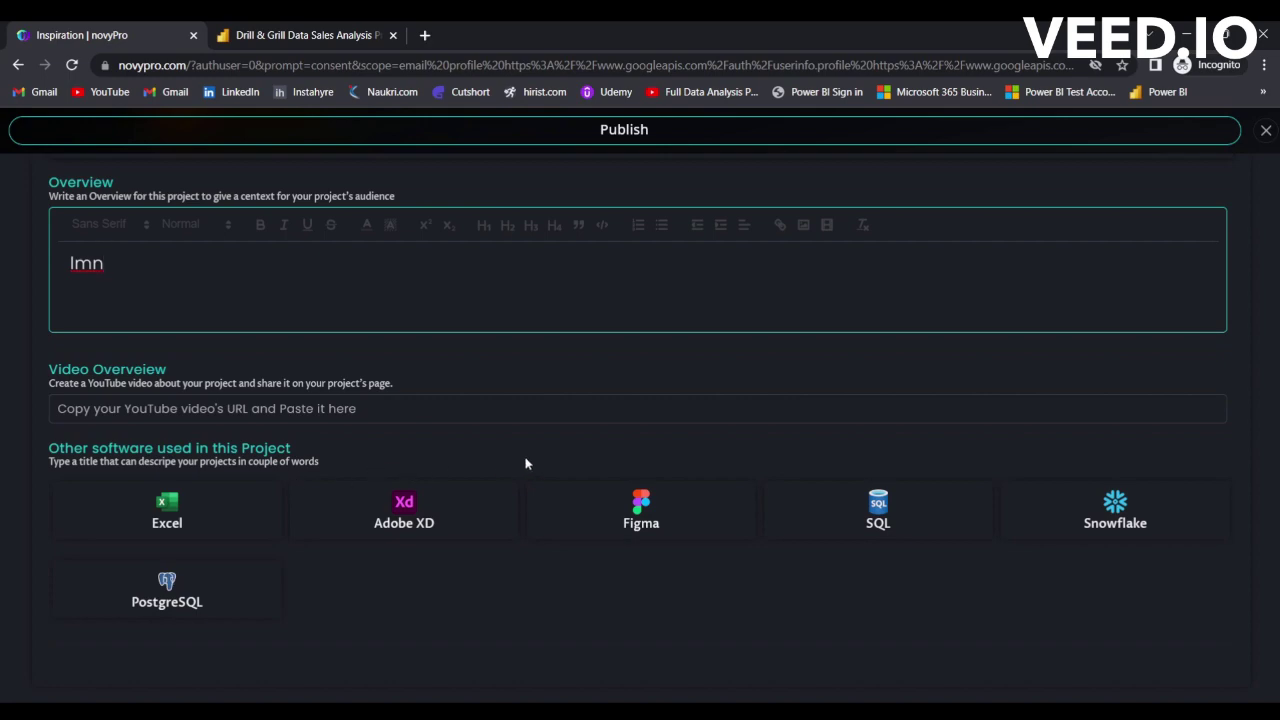
{"action": "scroll", "coordinate": [526, 463], "scroll_direction": "up", "scroll_amount": 1}
{"action": "scroll", "coordinate": [526, 463], "scroll_direction": "up", "scroll_amount": 3}
{"action": "scroll", "coordinate": [526, 463], "scroll_direction": "up", "scroll_amount": 2}
{"action": "scroll", "coordinate": [525, 463], "scroll_direction": "up", "scroll_amount": 5}
{"action": "scroll", "coordinate": [525, 463], "scroll_direction": "up", "scroll_amount": 3}
{"action": "scroll", "coordinate": [525, 463], "scroll_direction": "up", "scroll_amount": 2}
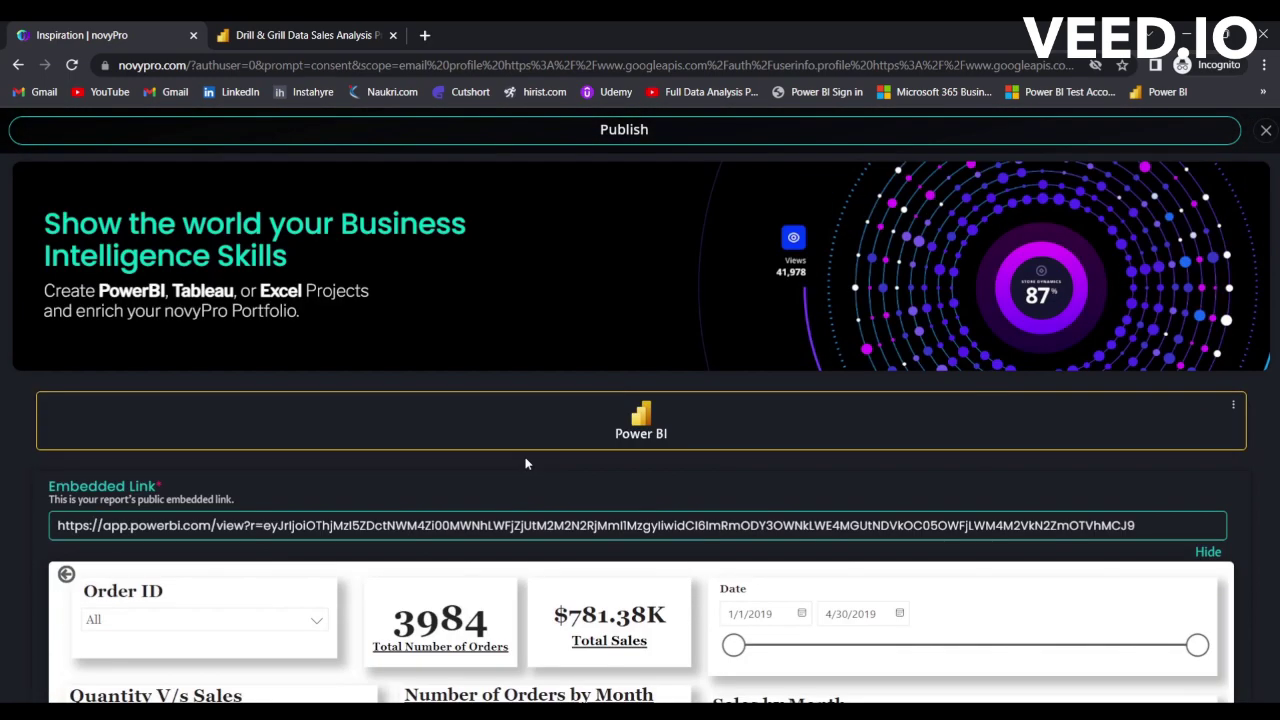
Step: Publish the Drill & Grill project, then browse the Business Intelligence Inspiration page
{"action": "left_click", "coordinate": [735, 143]}
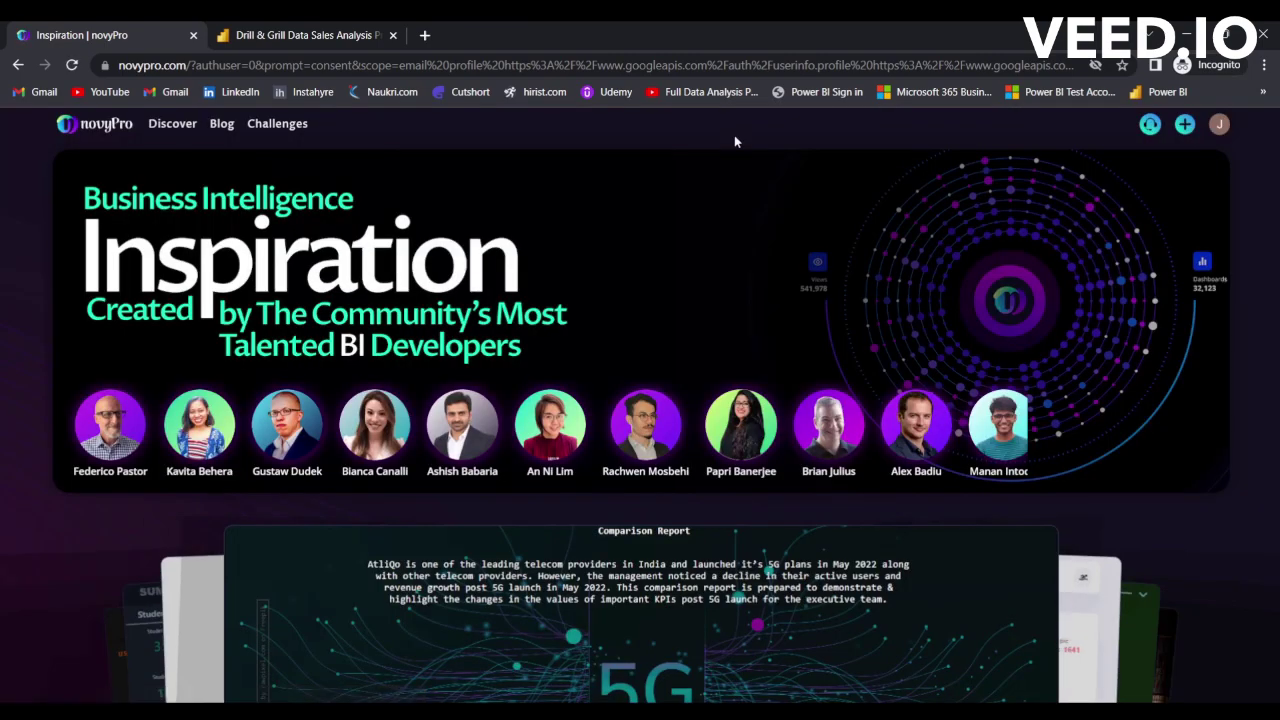
{"action": "scroll", "coordinate": [928, 249], "scroll_direction": "down", "scroll_amount": 4}
{"action": "scroll", "coordinate": [928, 249], "scroll_direction": "down", "scroll_amount": 2}
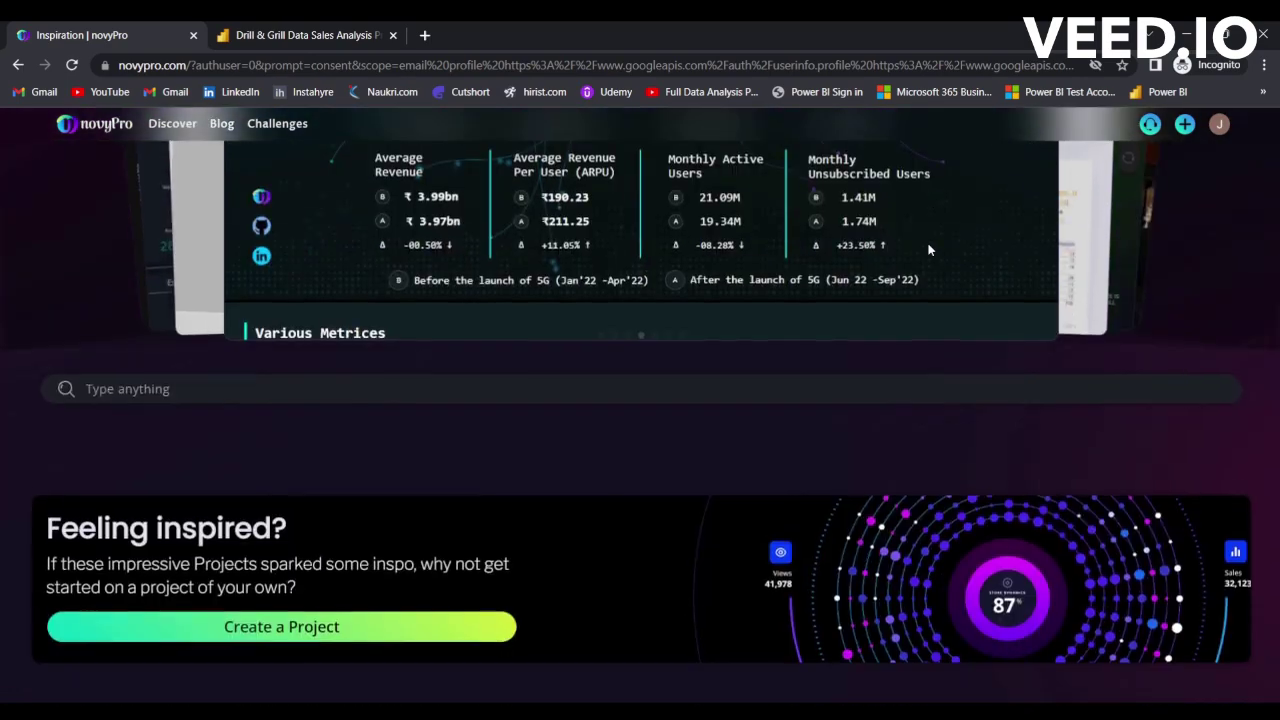
{"action": "scroll", "coordinate": [928, 249], "scroll_direction": "down", "scroll_amount": 3}
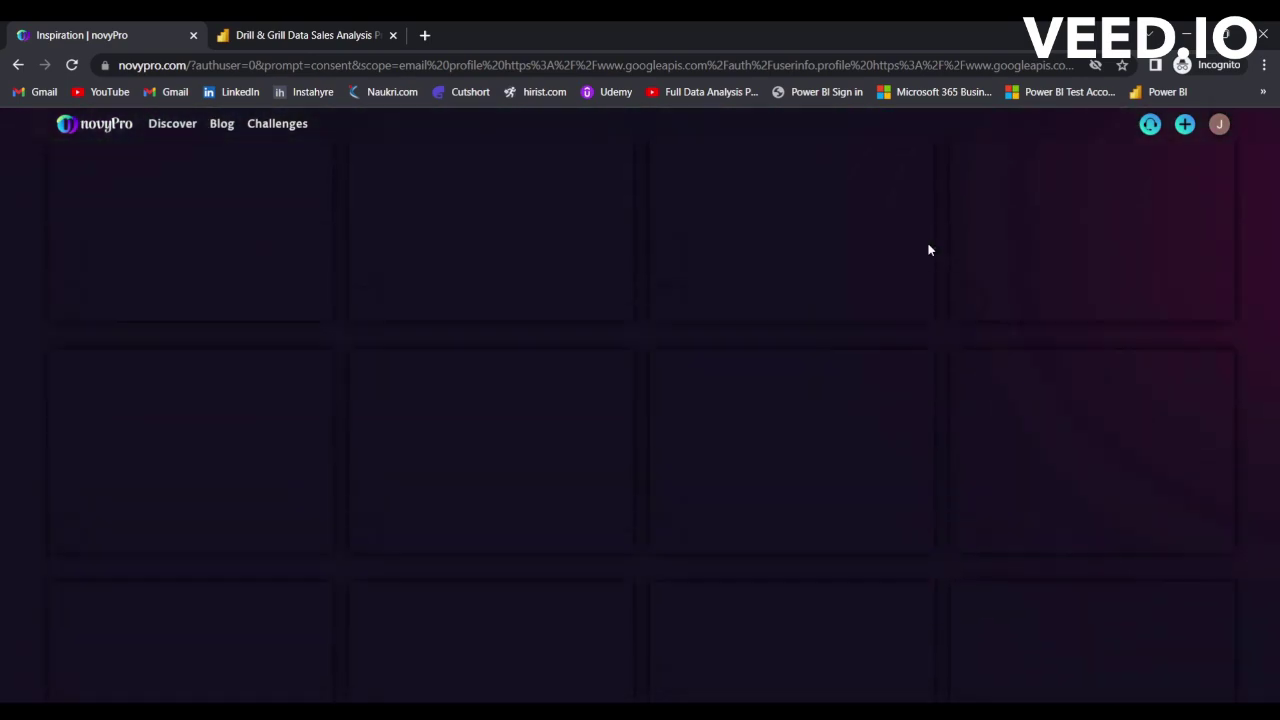
{"action": "scroll", "coordinate": [928, 249], "scroll_direction": "up", "scroll_amount": 4}
{"action": "scroll", "coordinate": [1161, 209], "scroll_direction": "up", "scroll_amount": 4}
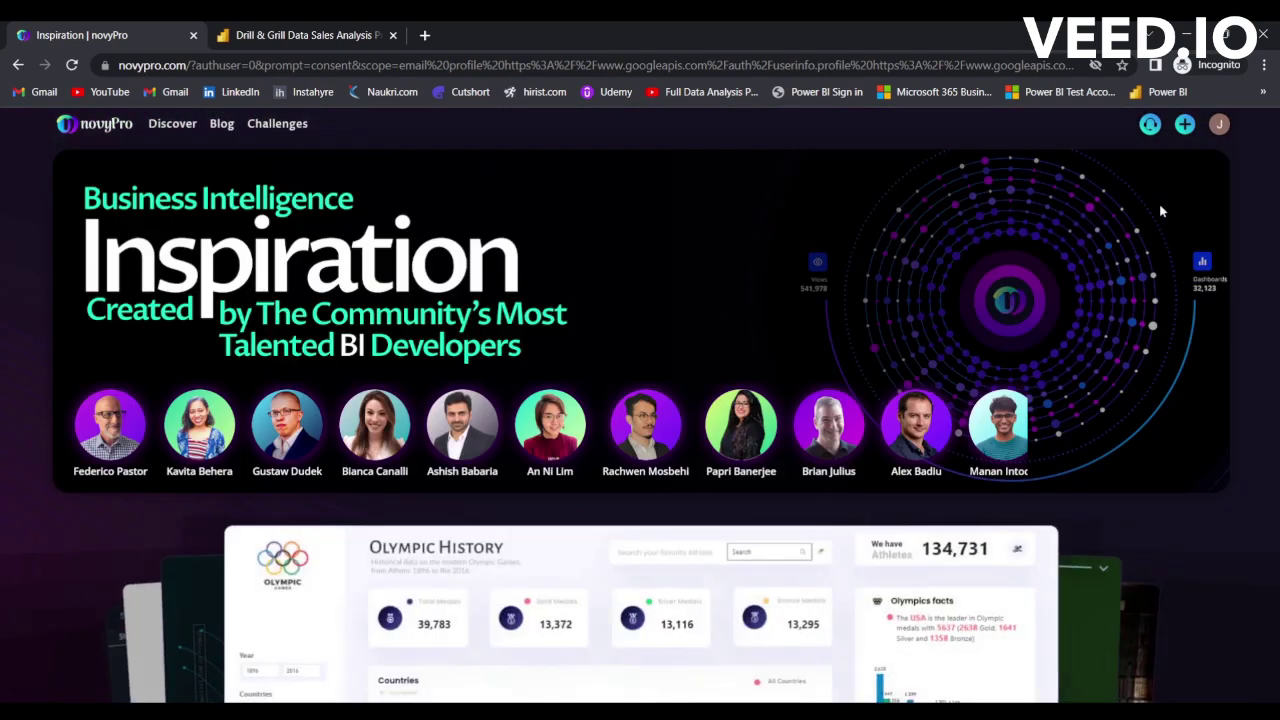